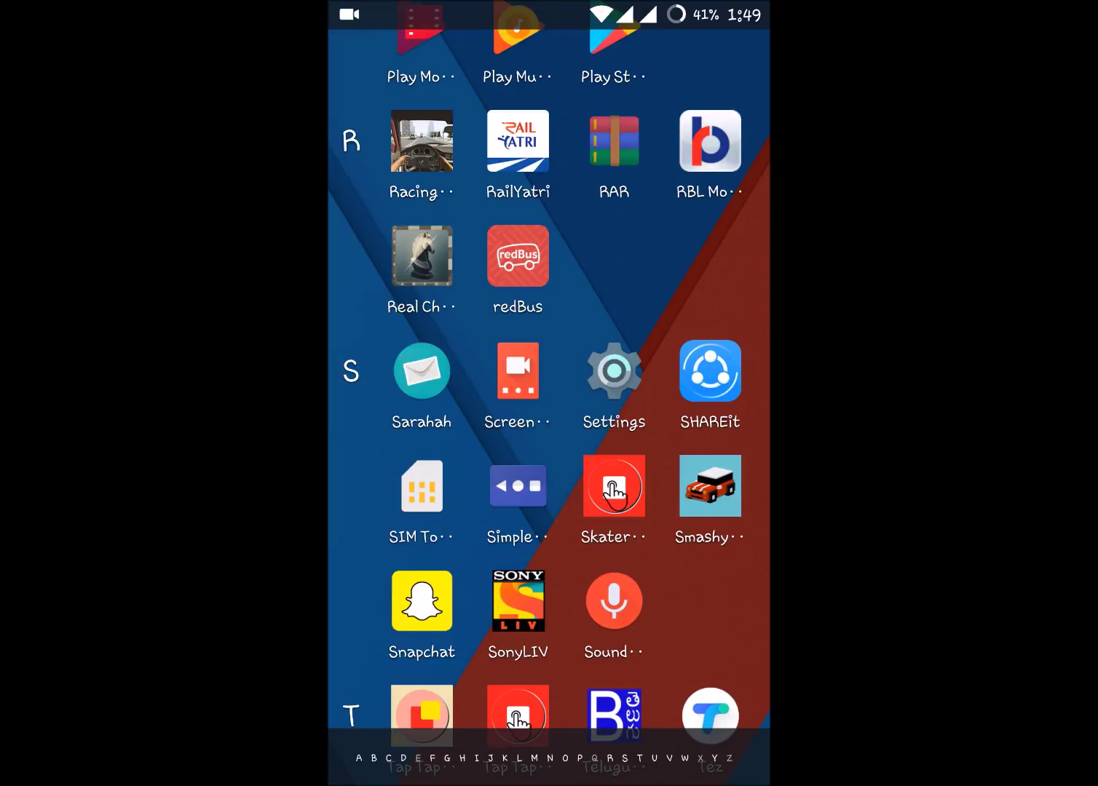
left_click_drag(650, 450, 650, 609)
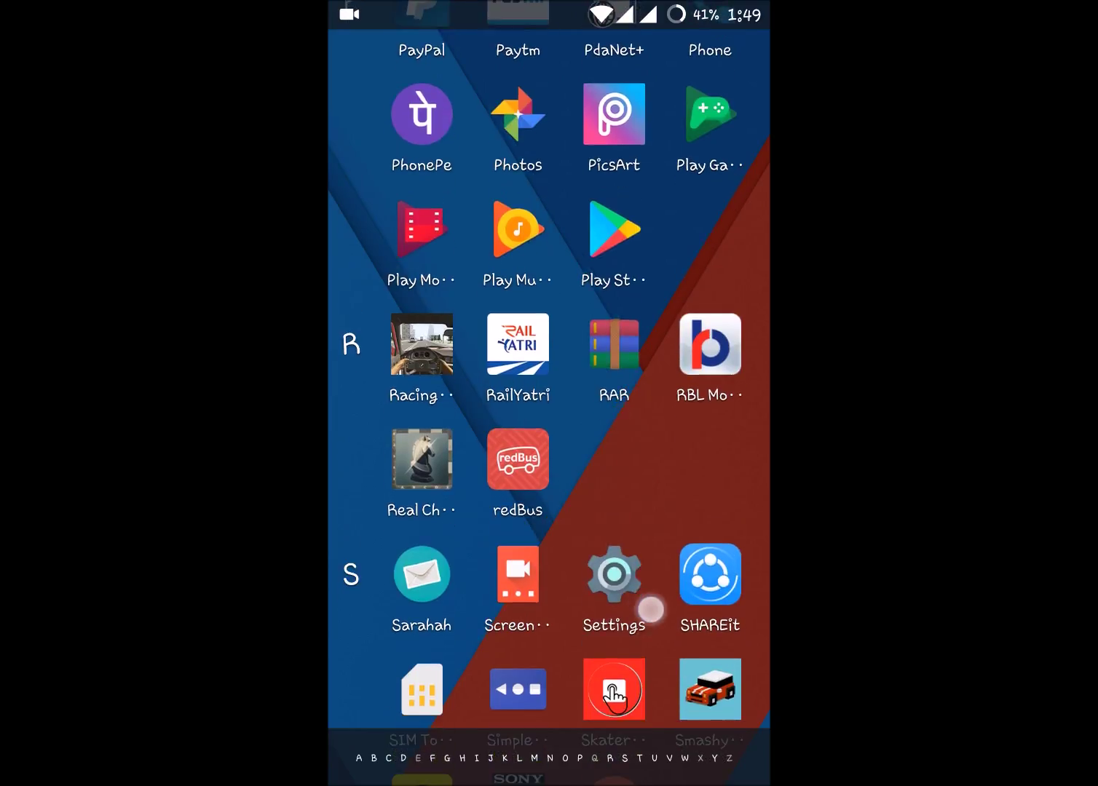
Scroll through the app drawer and launch Google Settings.
left_click_drag(616, 532, 616, 601)
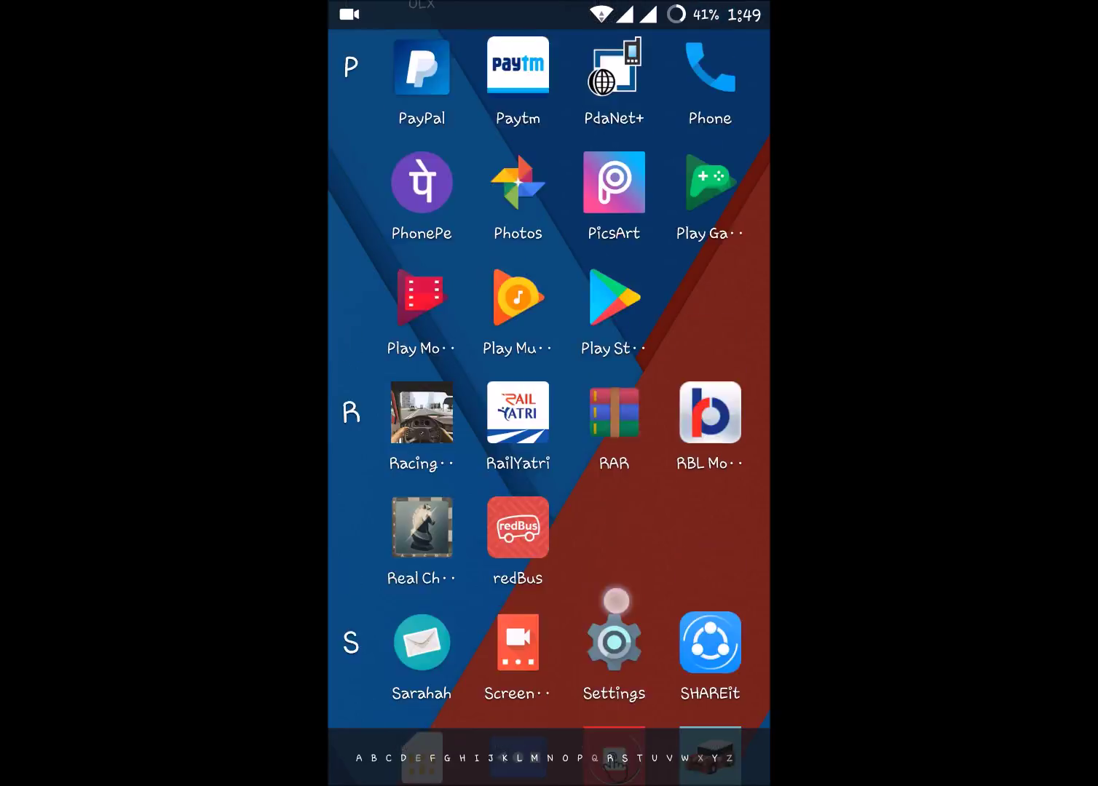
left_click_drag(616, 387, 599, 663)
left_click_drag(616, 344, 621, 595)
left_click_drag(630, 519, 630, 569)
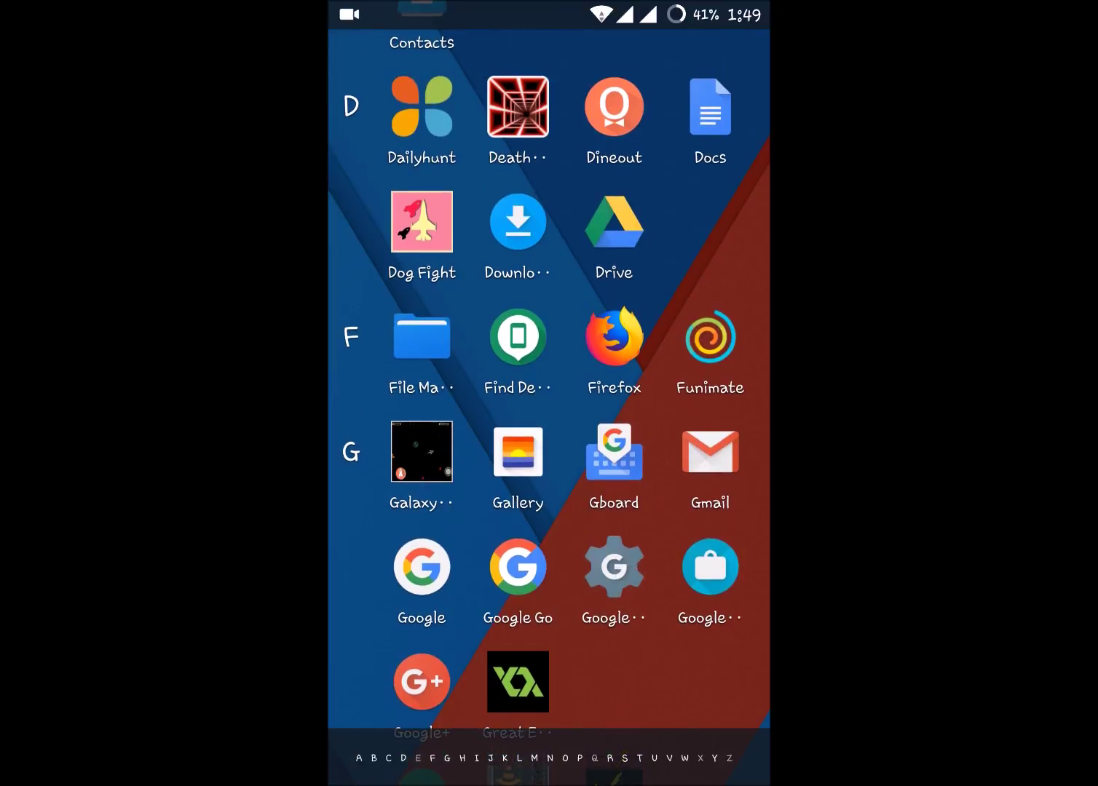
left_click(615, 566)
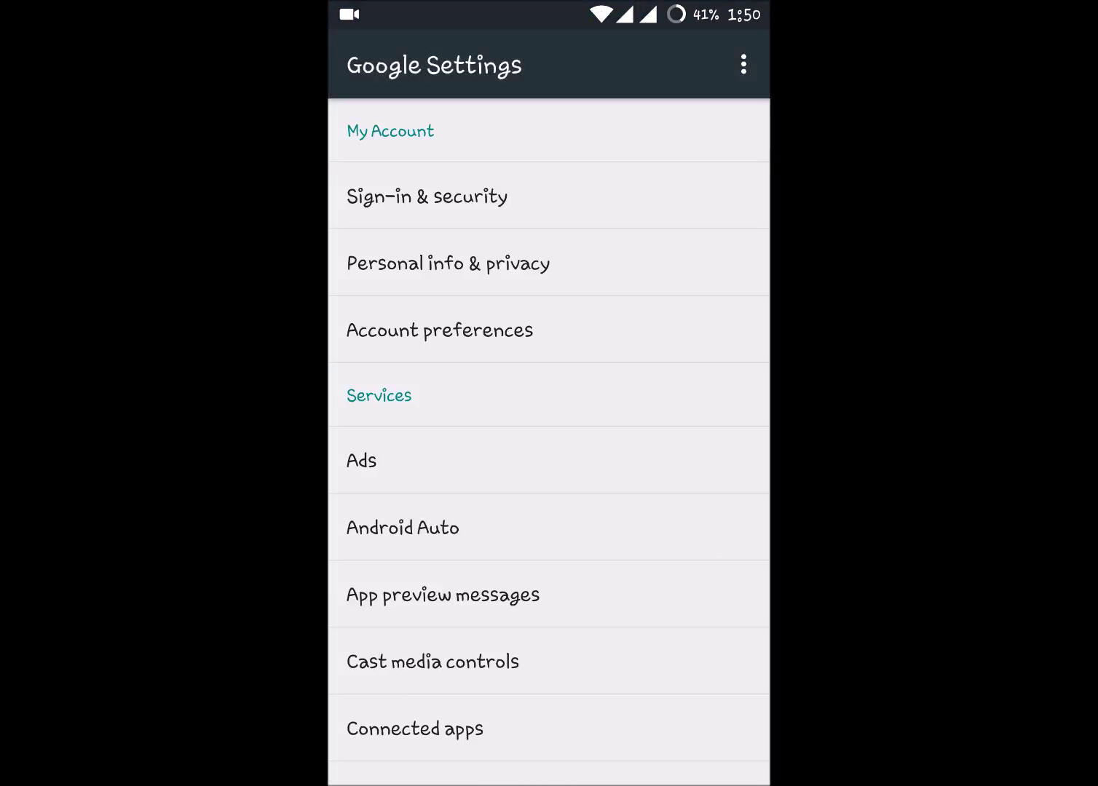
Go to the Personal info & privacy settings page.
left_click_drag(672, 291, 623, 480)
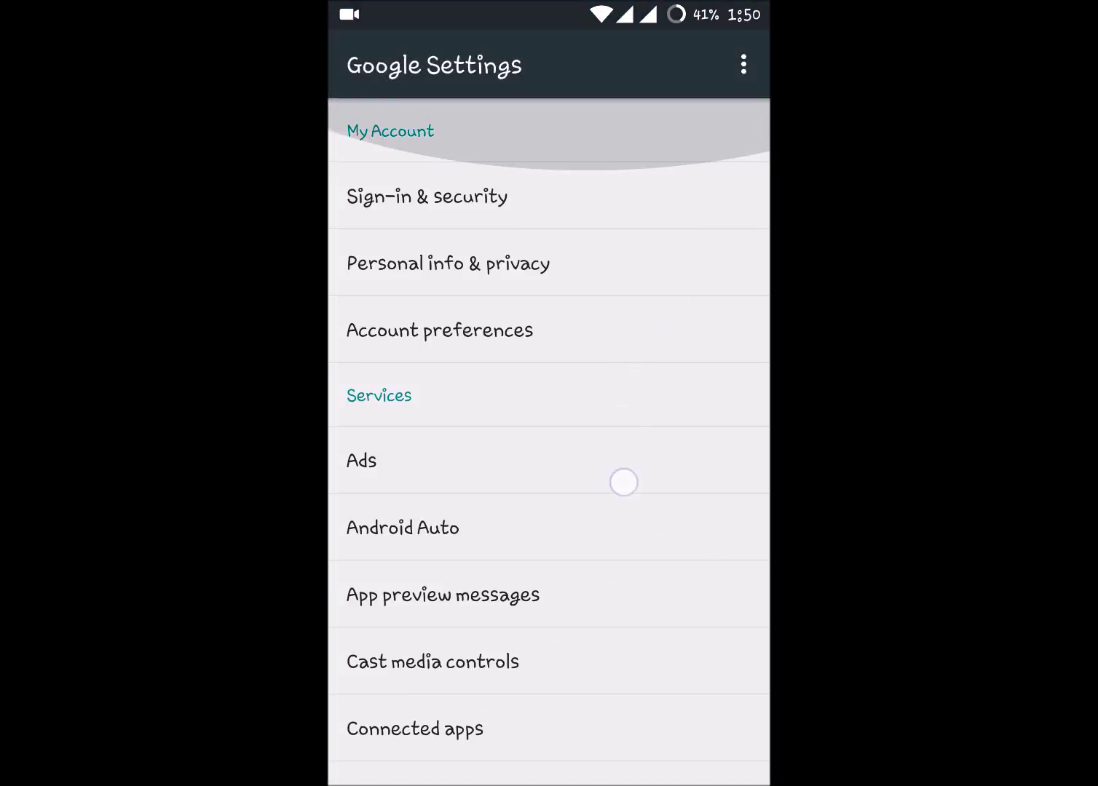
left_click_drag(699, 271, 610, 274)
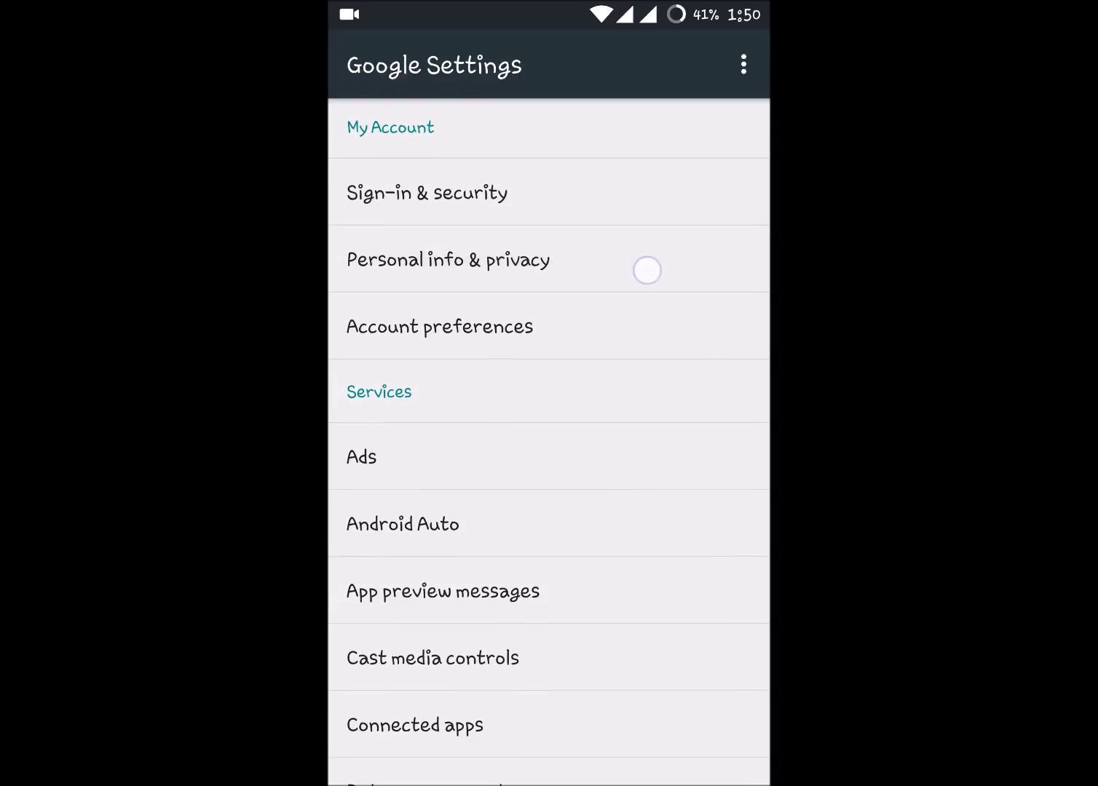
left_click(661, 283)
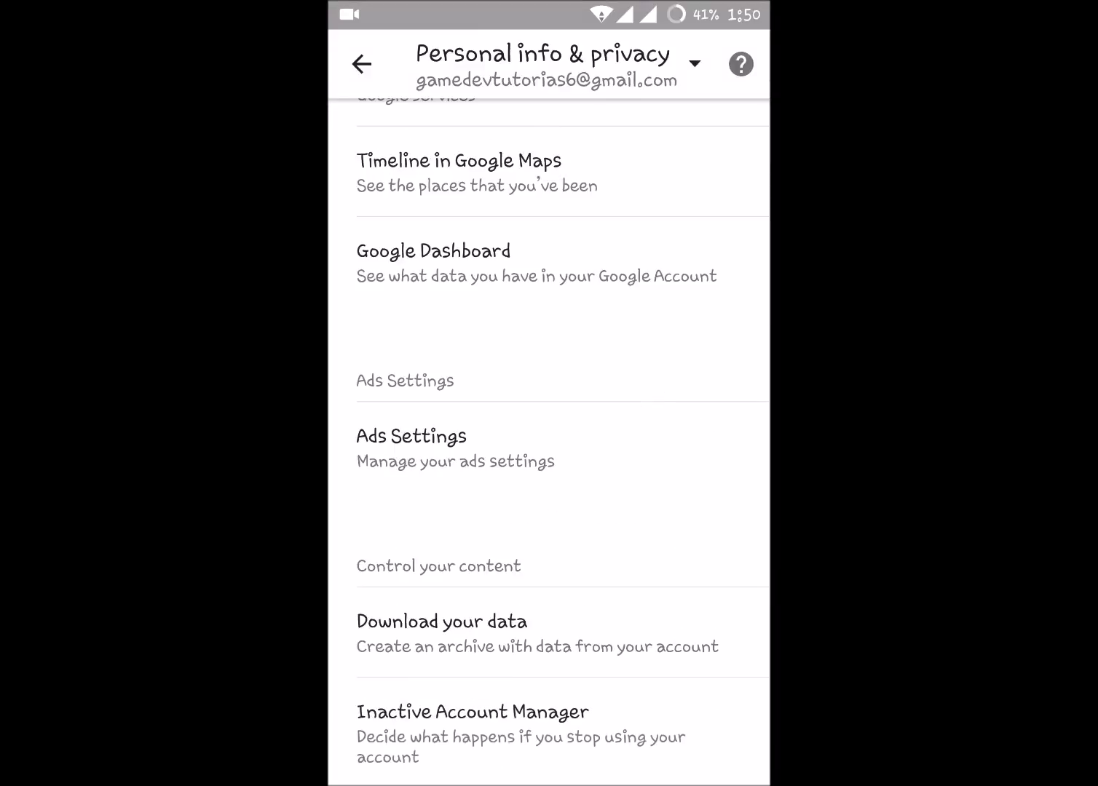
scroll(548, 593, "down", 2)
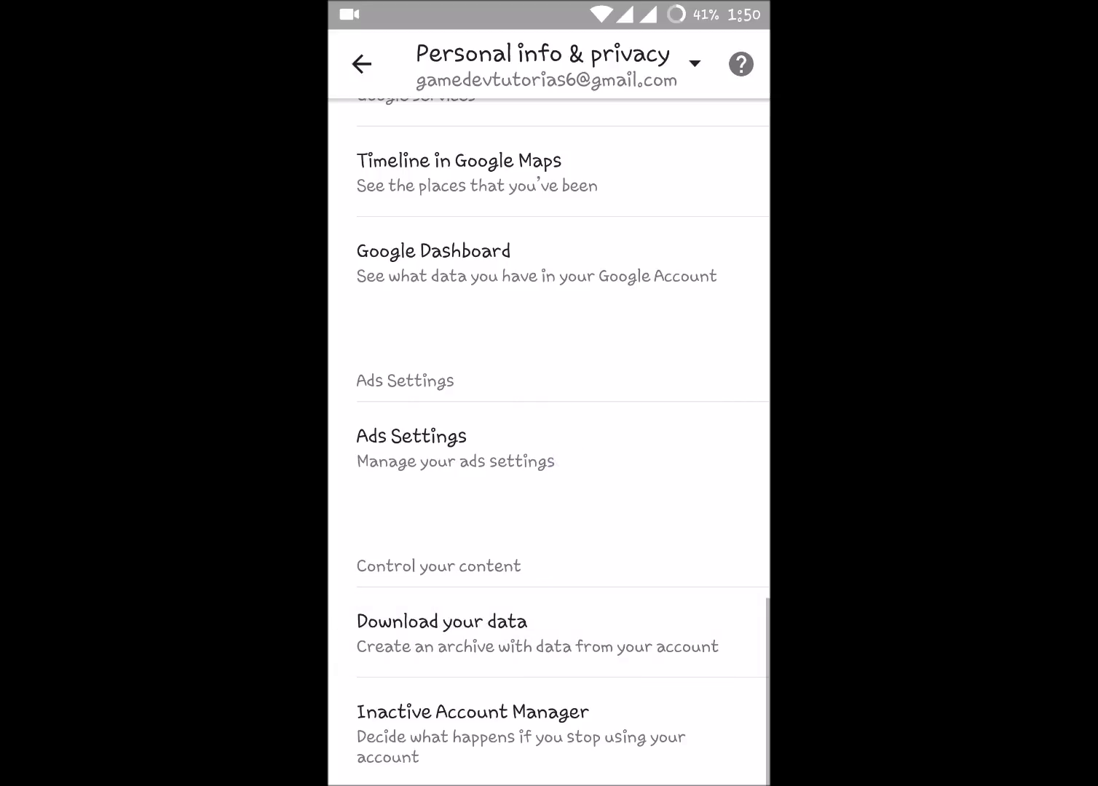
Choose Download your data and open it in Chrome just once.
left_click(579, 657)
scroll(616, 644, "up", 1)
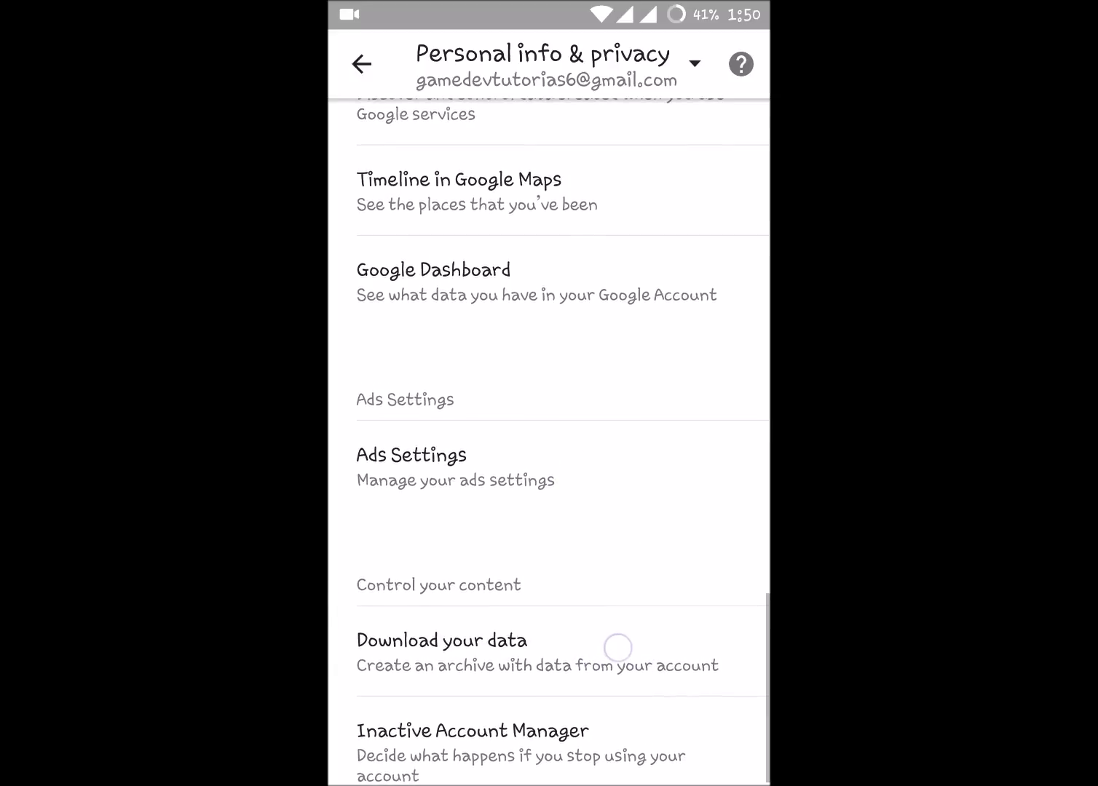
scroll(616, 643, "down", 1)
left_click(616, 595)
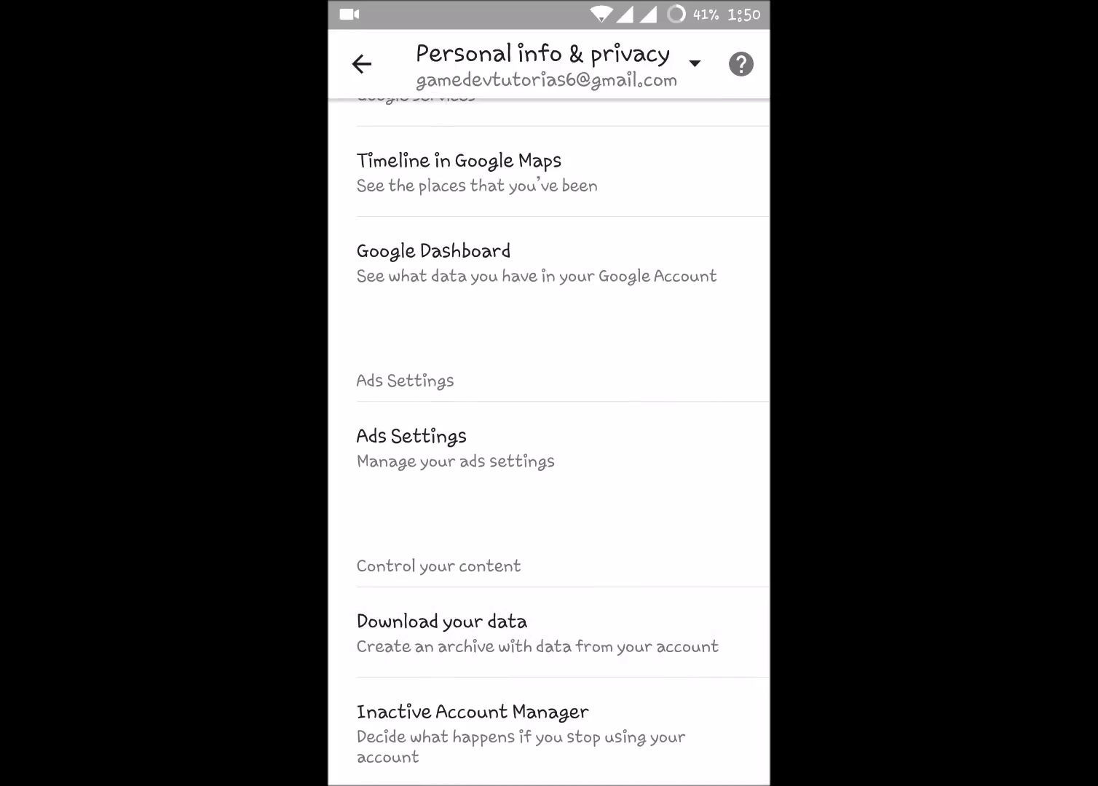
mouse_move(536, 106)
left_mouse_down()
mouse_move(554, 98)
mouse_move(543, 103)
left_mouse_up()
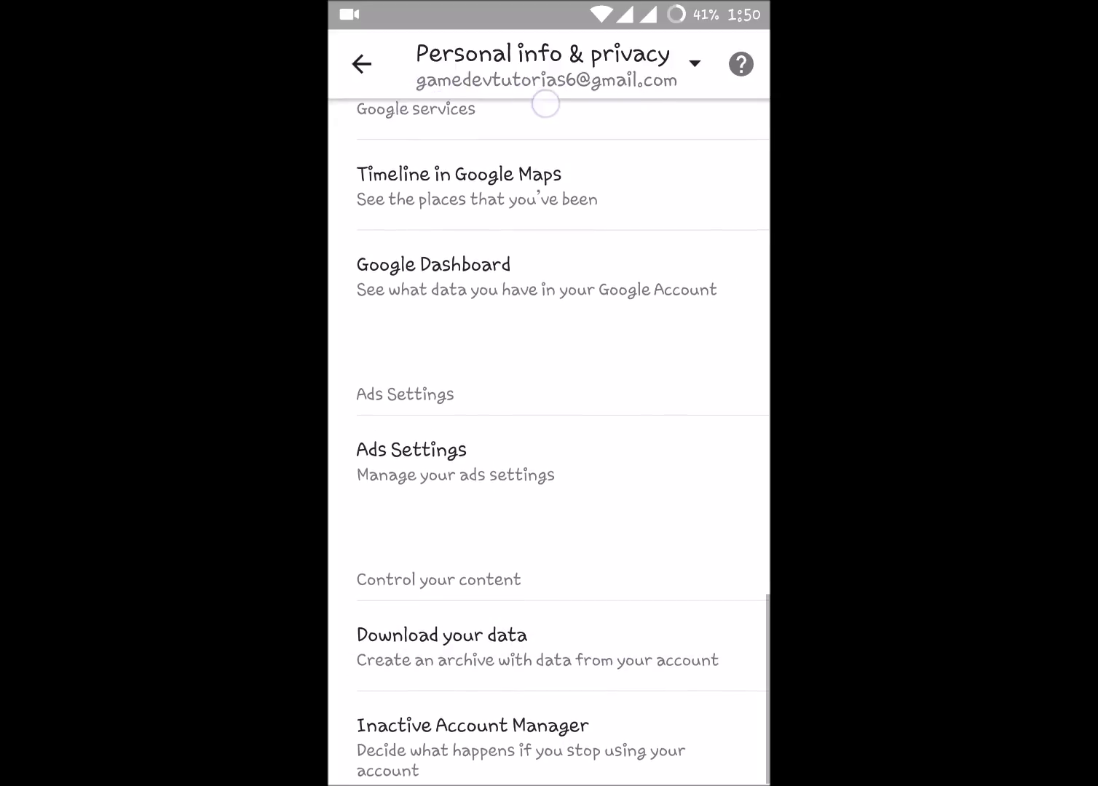
left_click(610, 549)
scroll(618, 650, "down", 2)
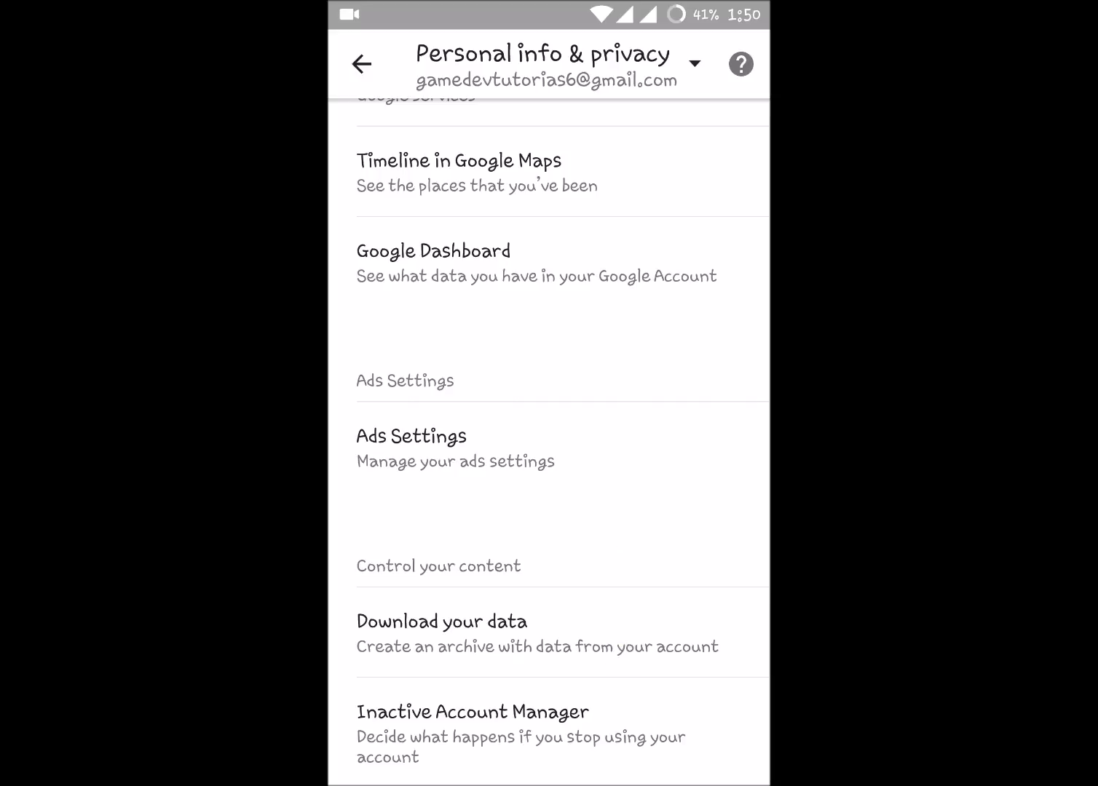
left_click(642, 639)
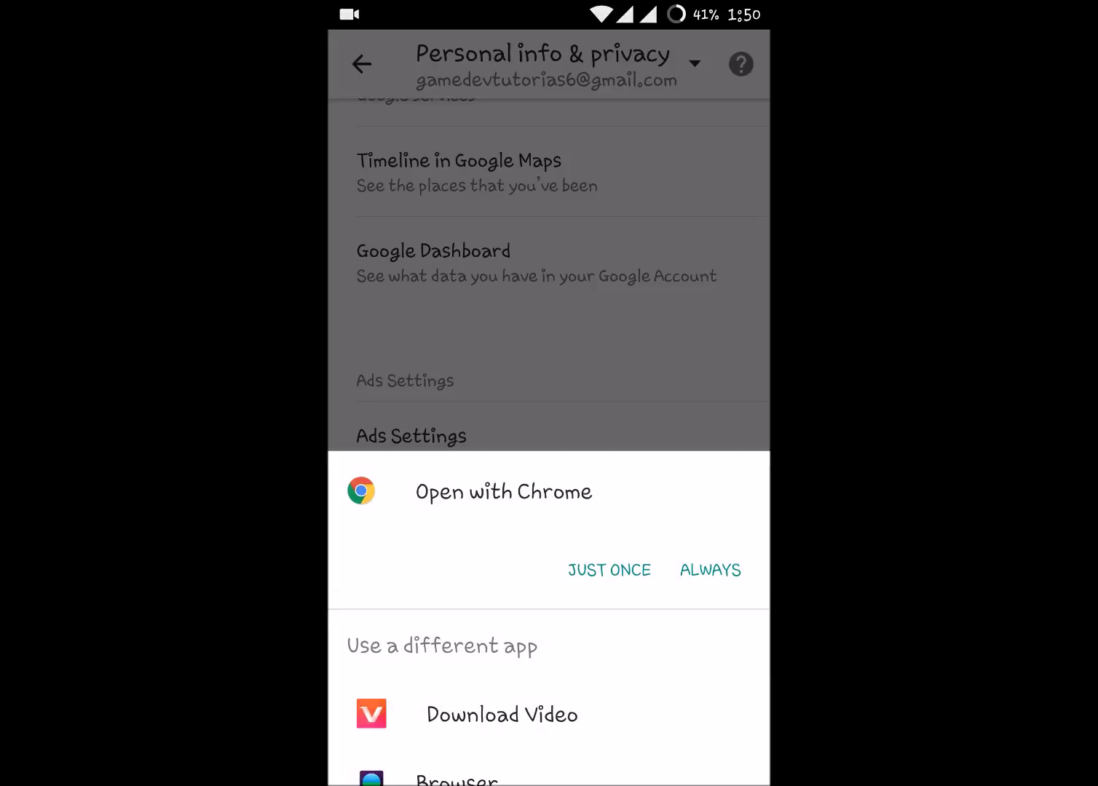
left_click(609, 569)
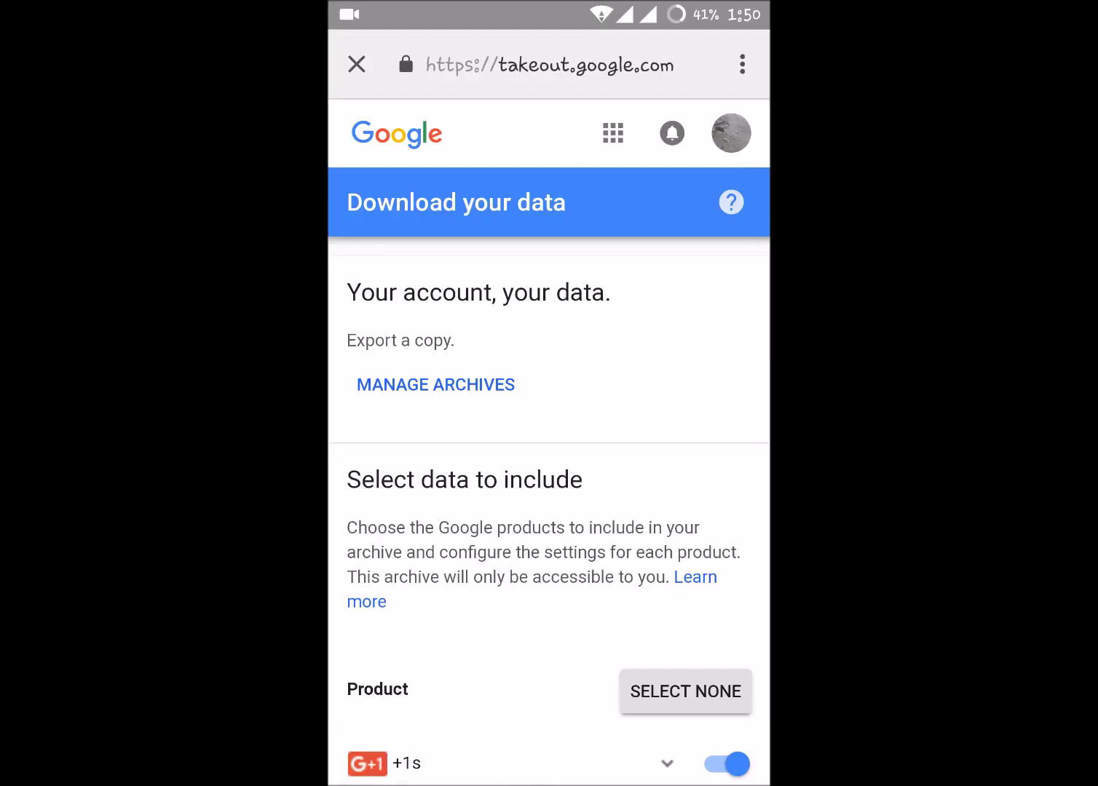
scroll(661, 503, "down", 6)
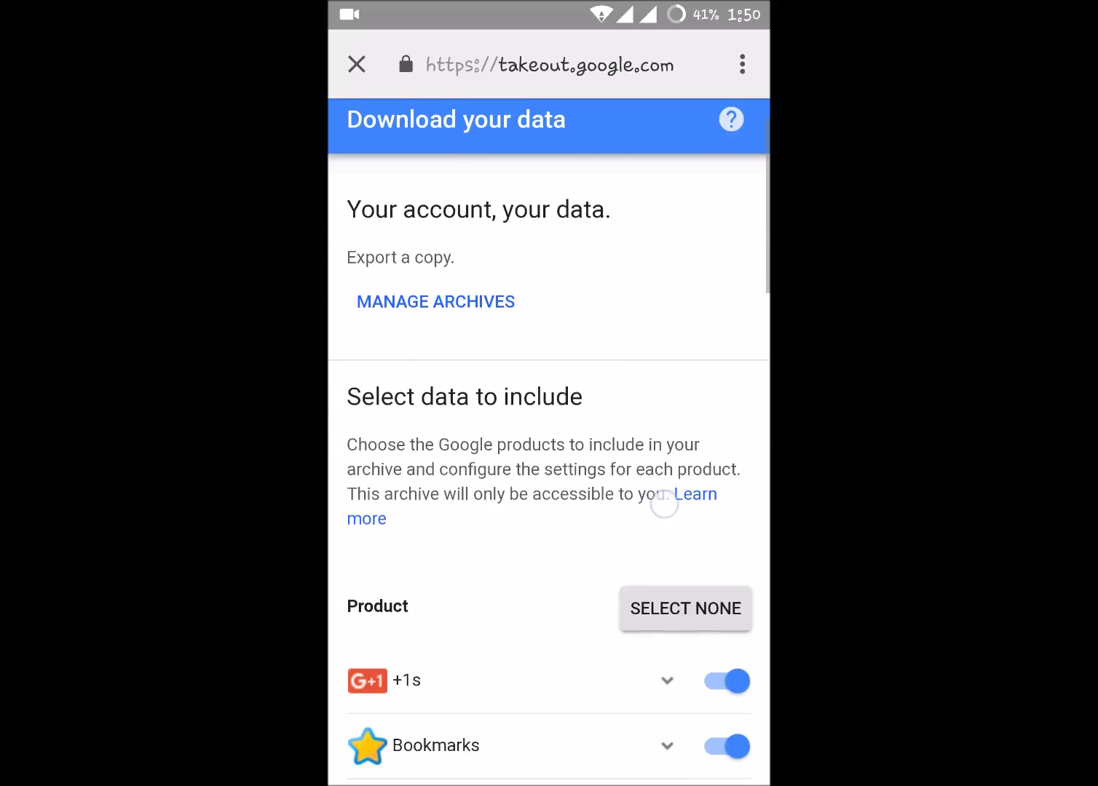
scroll(605, 551, "up", 3)
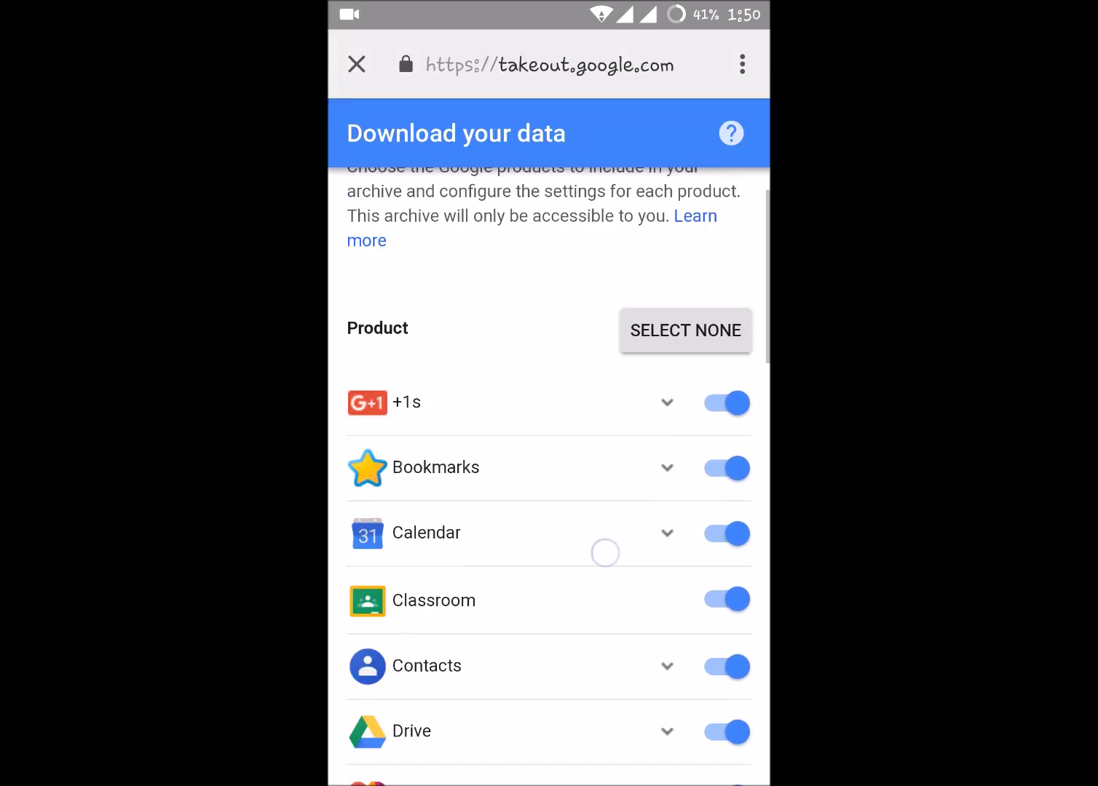
Deselect all products, include only Google Photos, and continue to archive options.
left_click(693, 330)
scroll(586, 504, "down", 10)
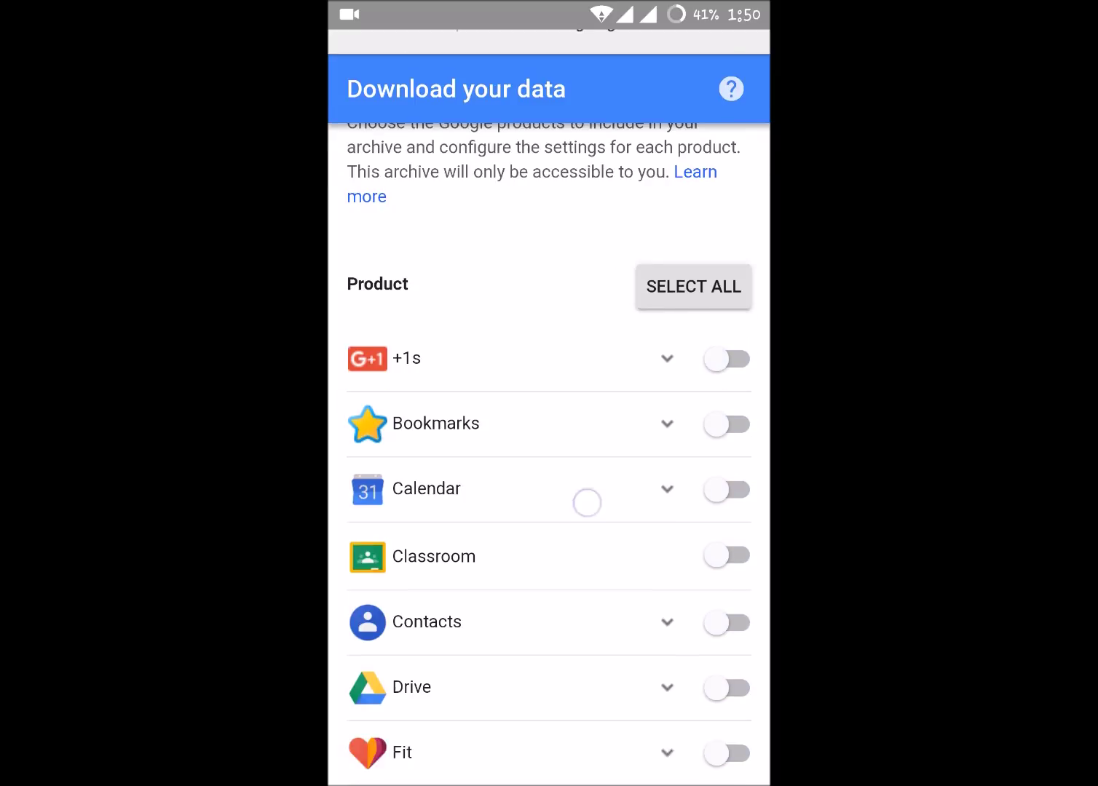
scroll(672, 312, "up", 2)
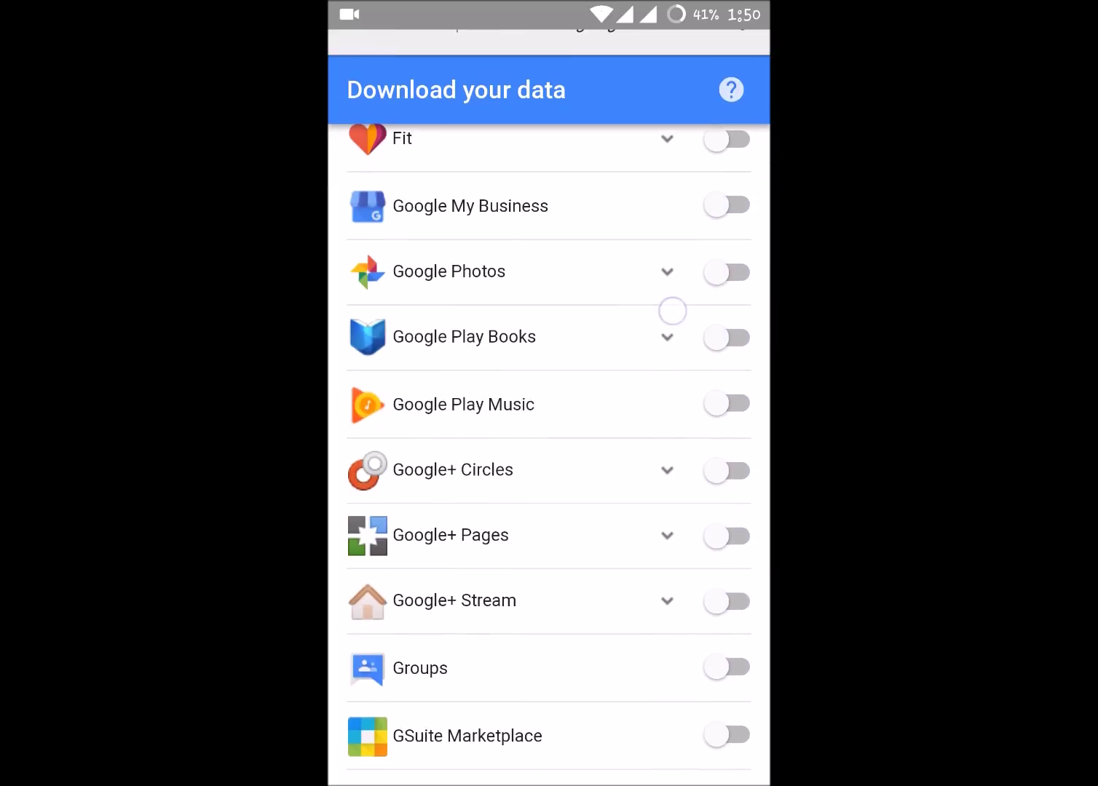
left_click(728, 327)
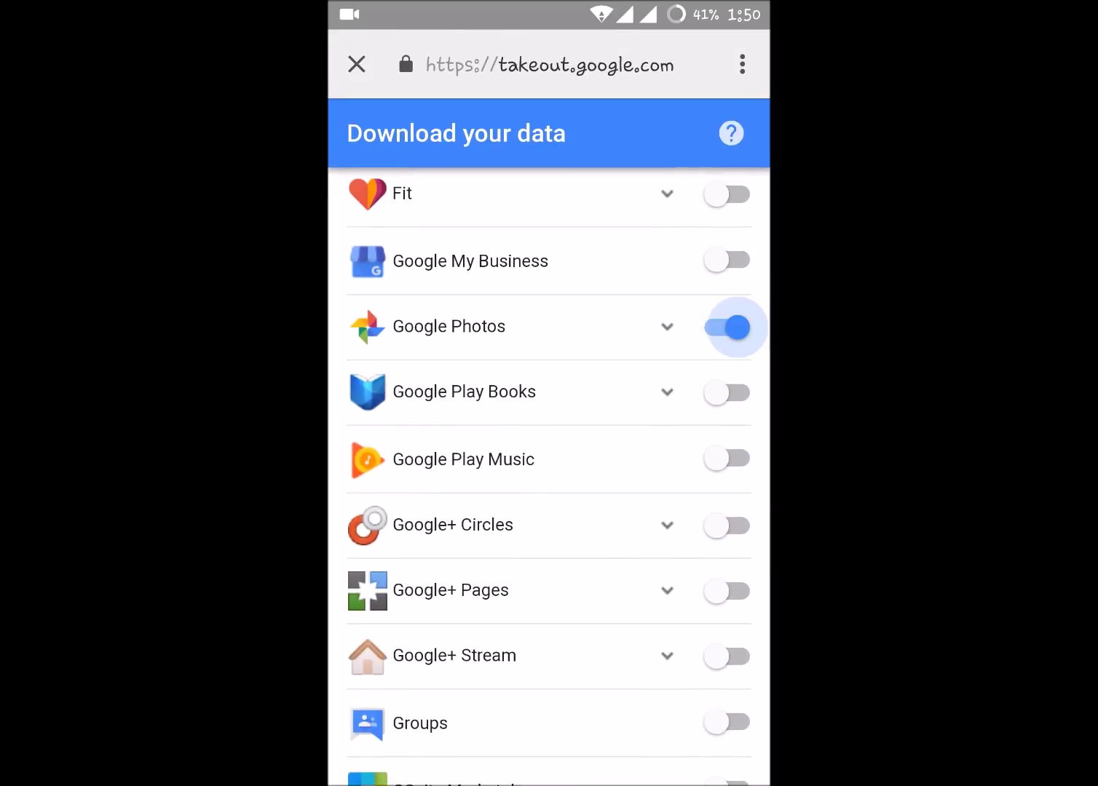
scroll(605, 519, "up", 10)
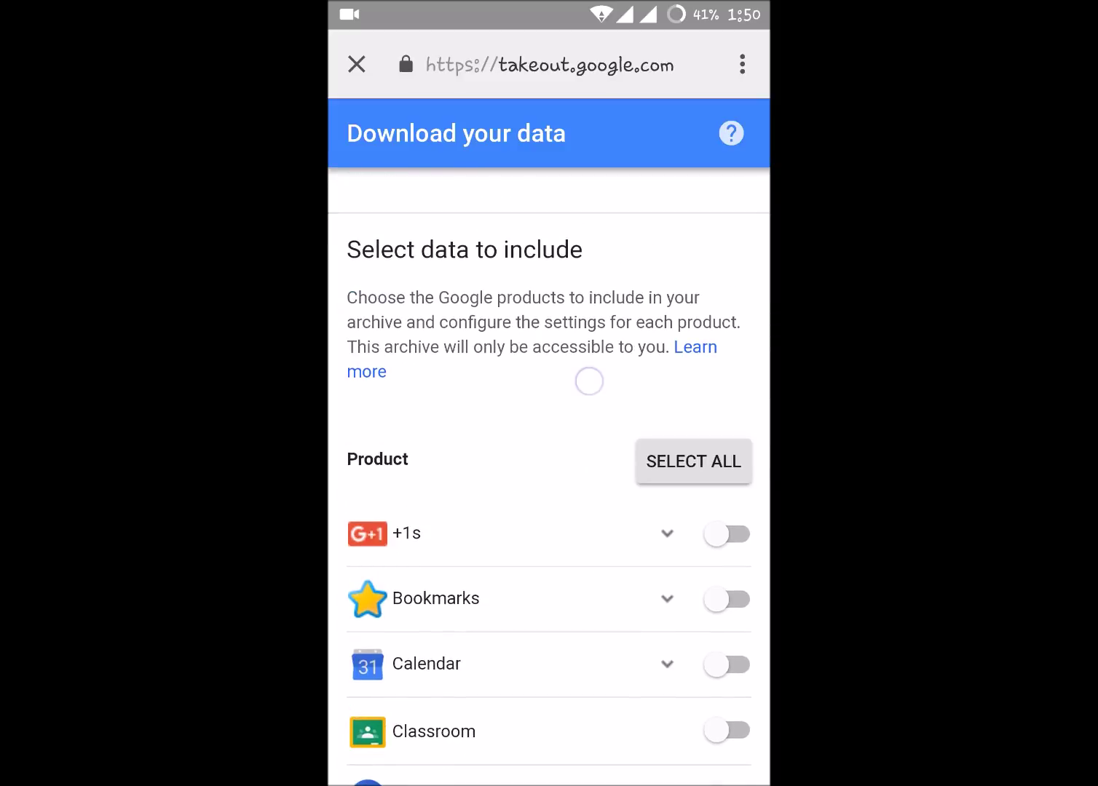
scroll(588, 378, "up", 2)
scroll(626, 409, "down", 10)
scroll(658, 374, "down", 2)
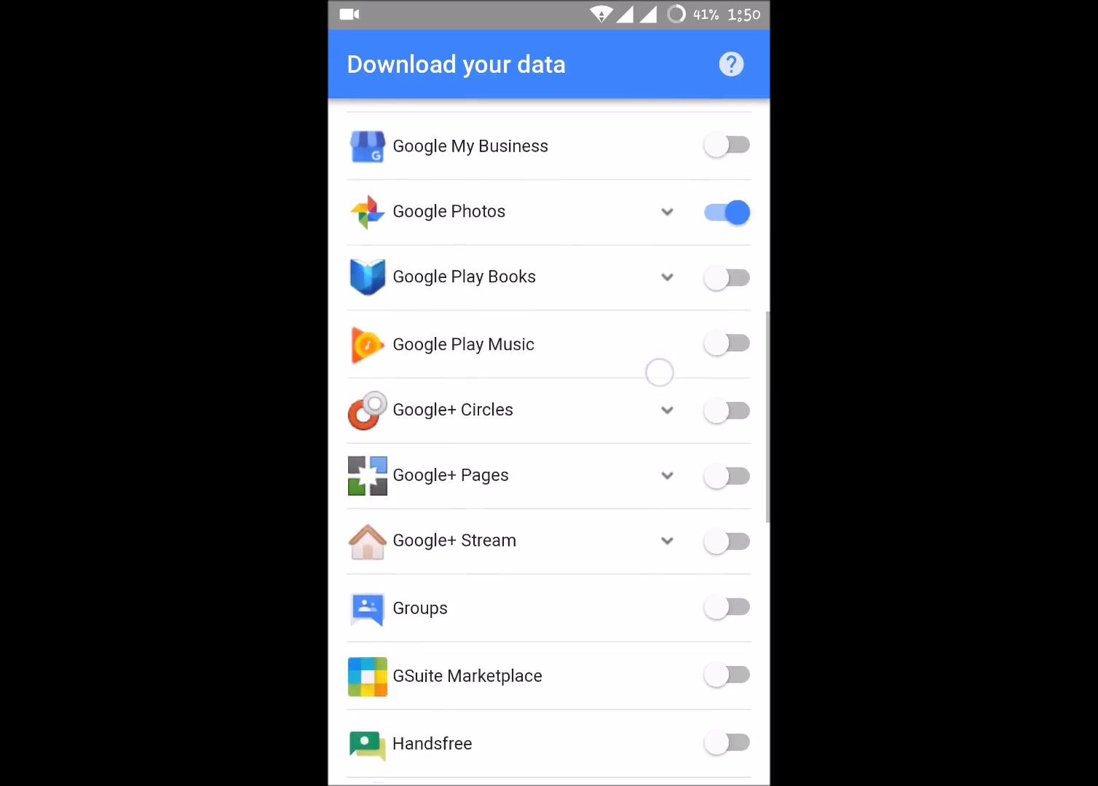
scroll(656, 373, "up", 2)
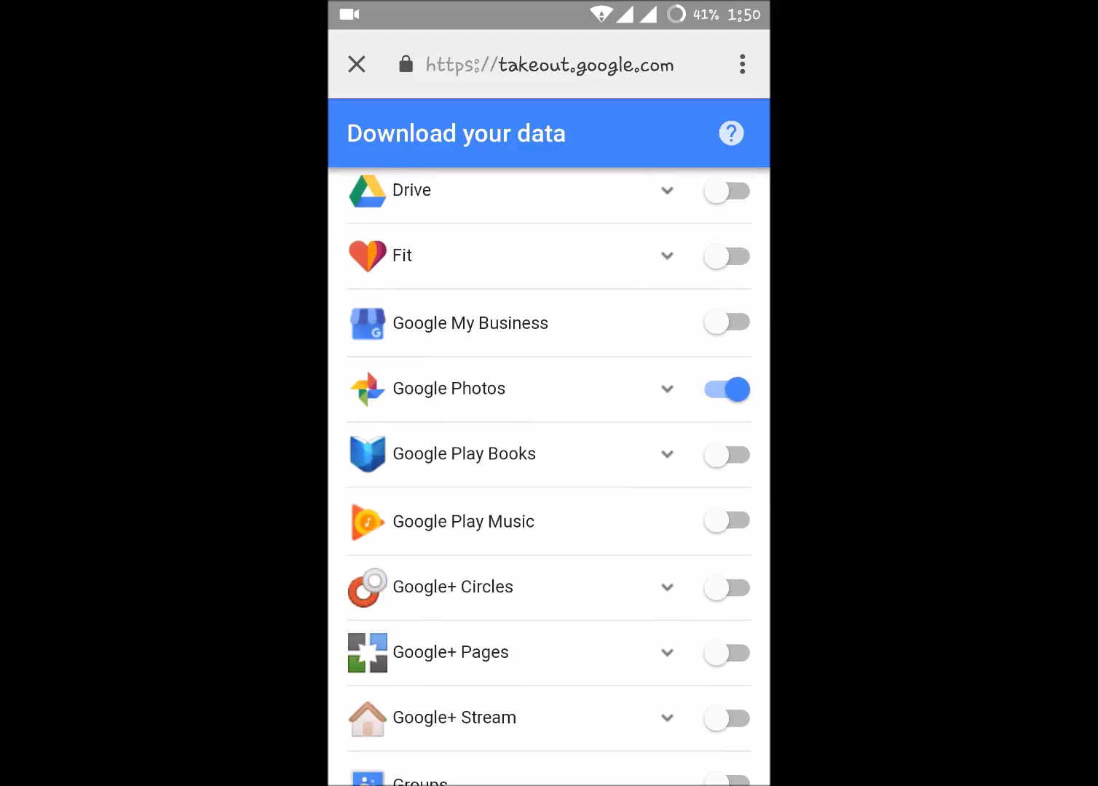
scroll(597, 500, "down", 4)
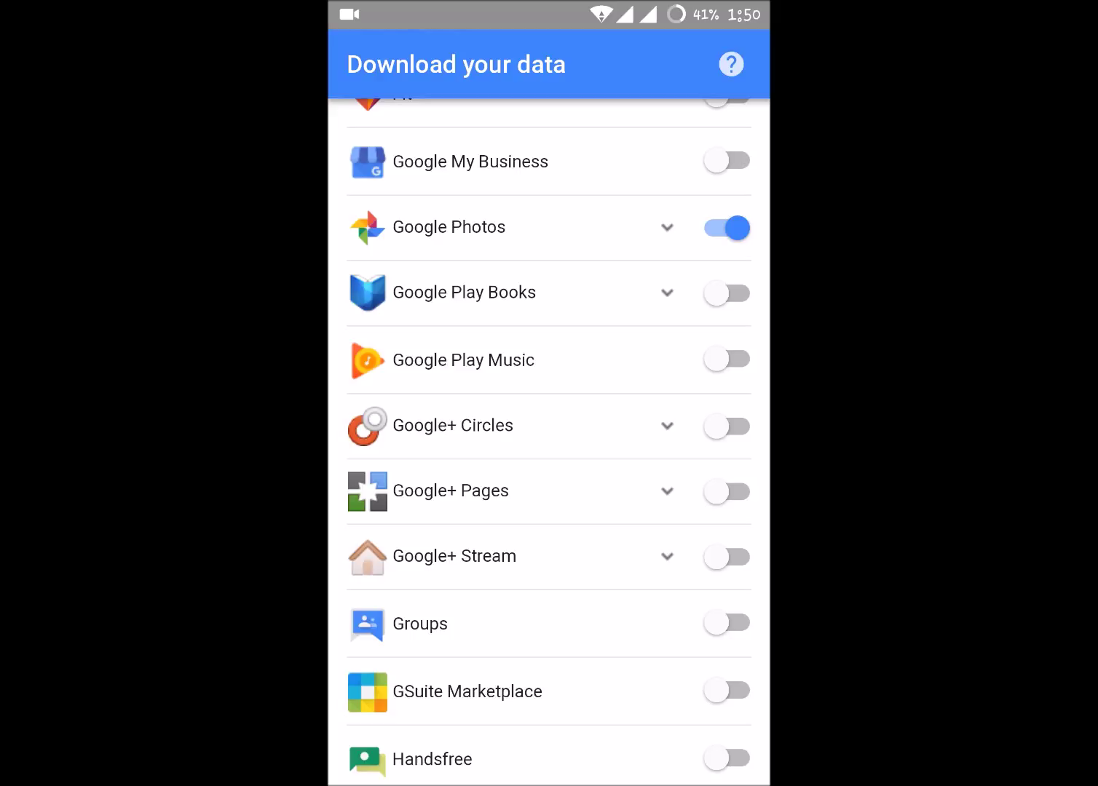
scroll(625, 404, "down", 2)
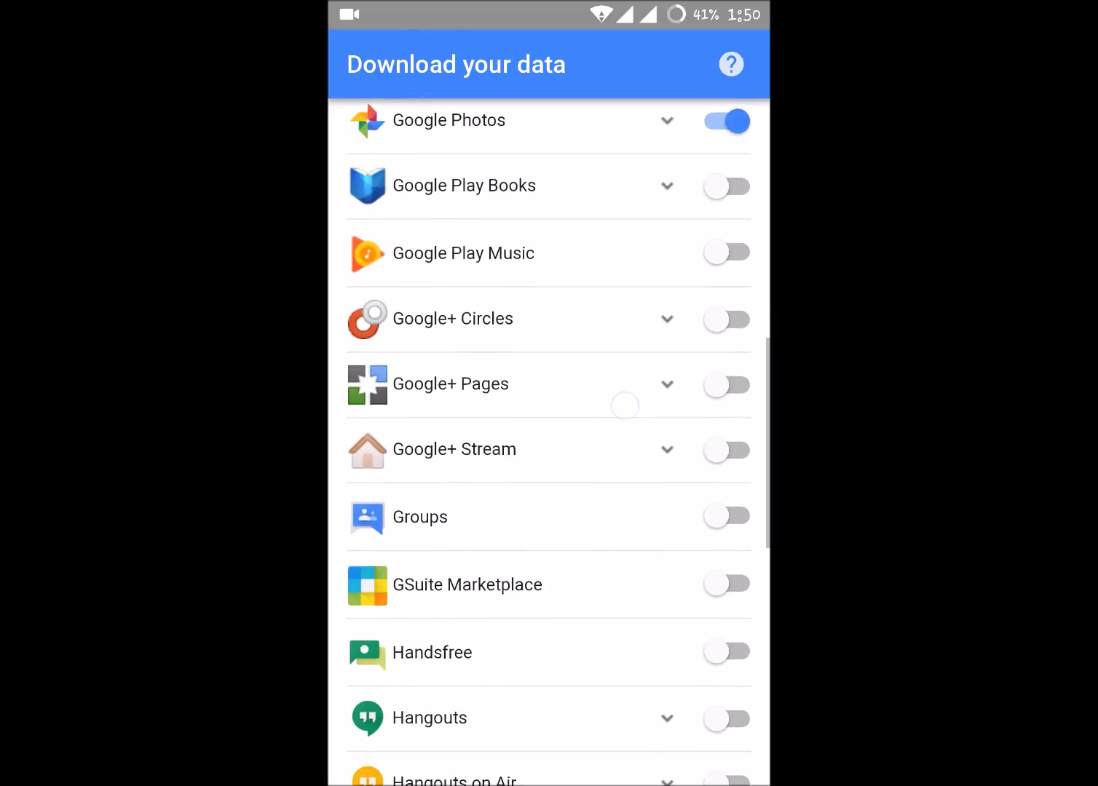
scroll(629, 424, "down", 2)
scroll(621, 438, "down", 2)
scroll(615, 451, "down", 2)
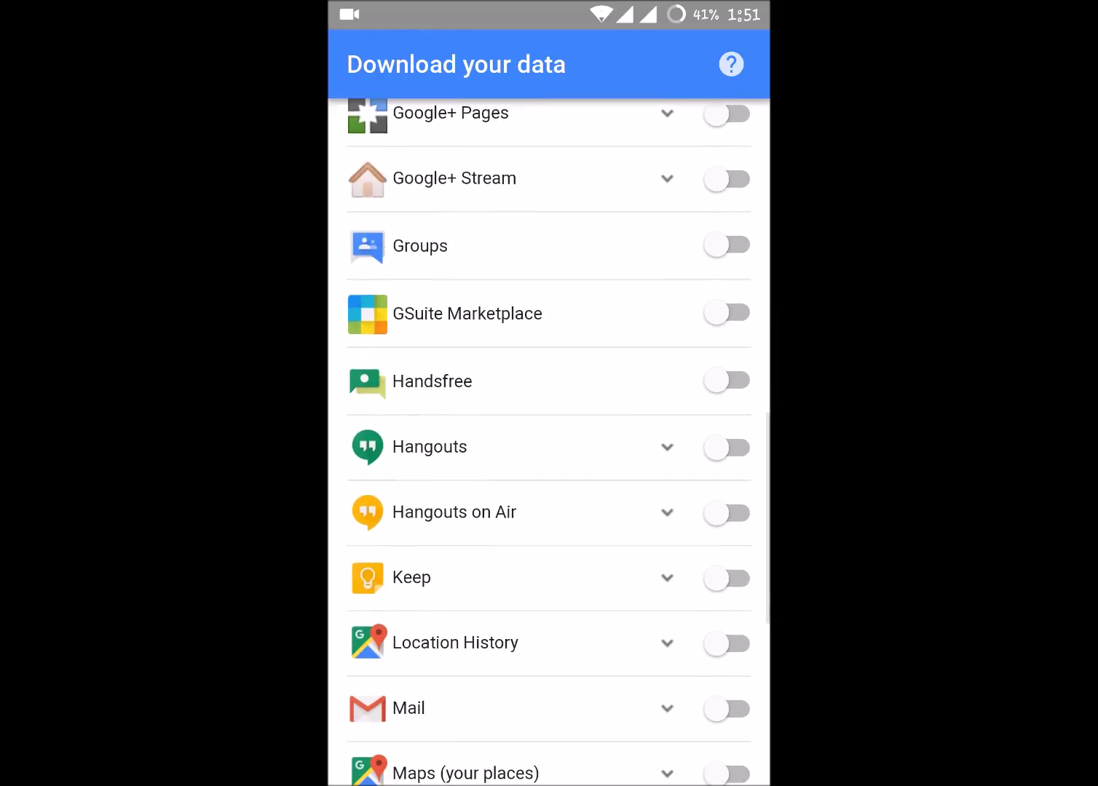
scroll(588, 537, "down", 3)
scroll(618, 474, "down", 3)
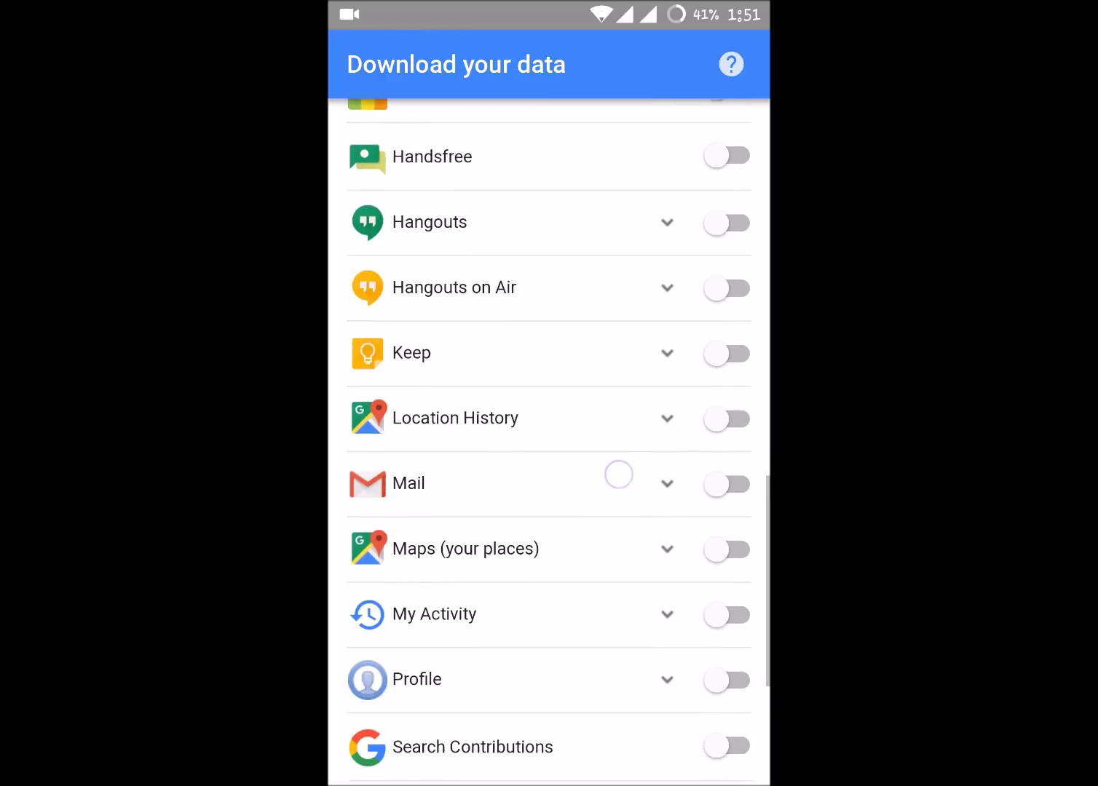
scroll(603, 500, "up", 5)
scroll(625, 515, "up", 3)
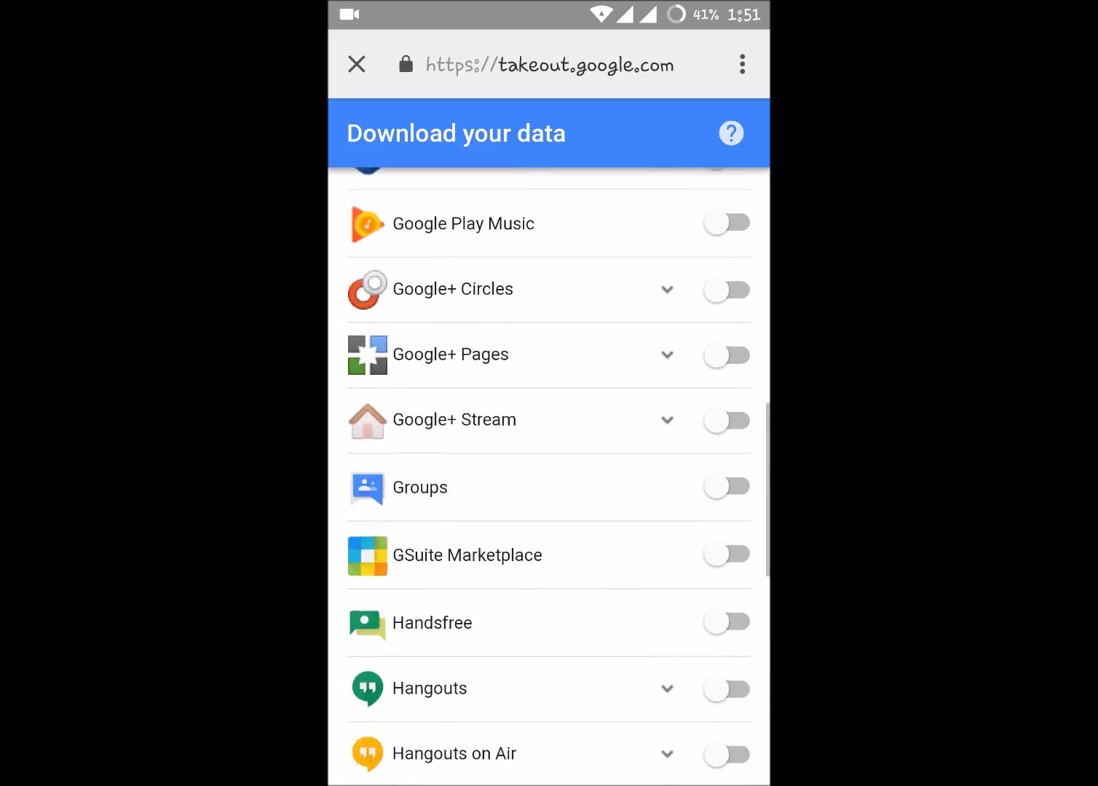
scroll(626, 567, "up", 2)
scroll(625, 567, "up", 5)
scroll(634, 512, "up", 2)
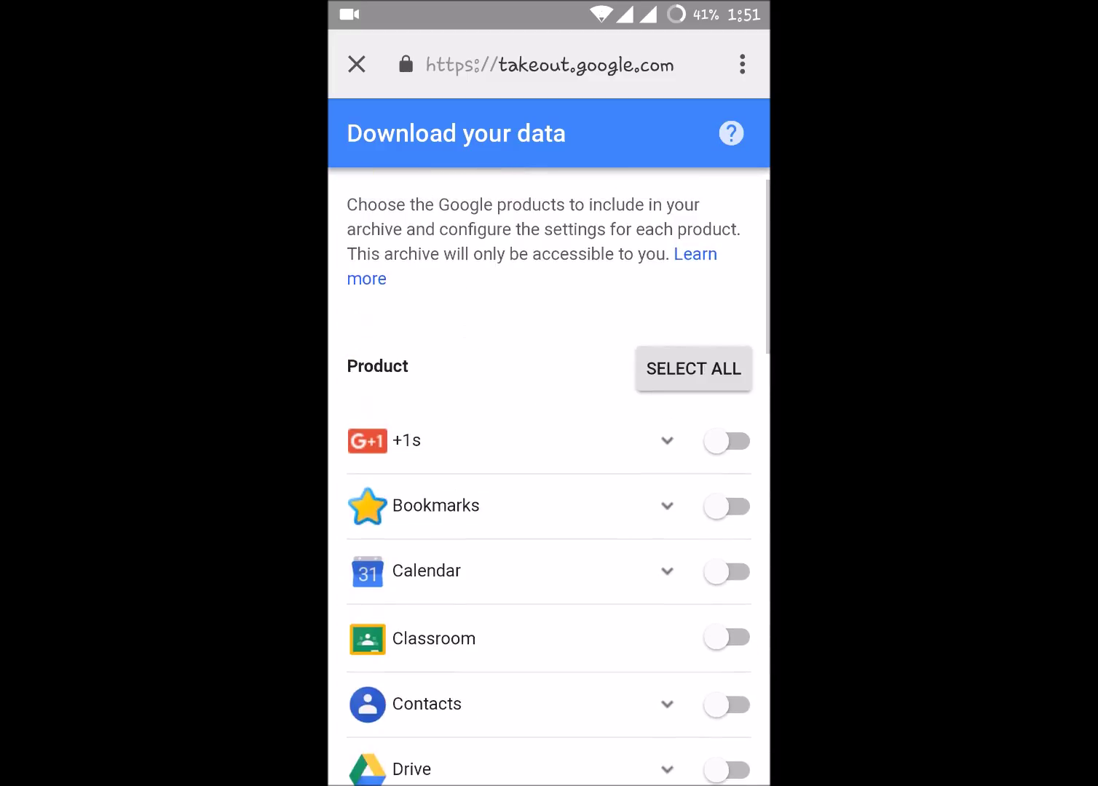
scroll(634, 513, "down", 5)
scroll(662, 418, "down", 5)
scroll(654, 579, "up", 1)
scroll(635, 431, "down", 10)
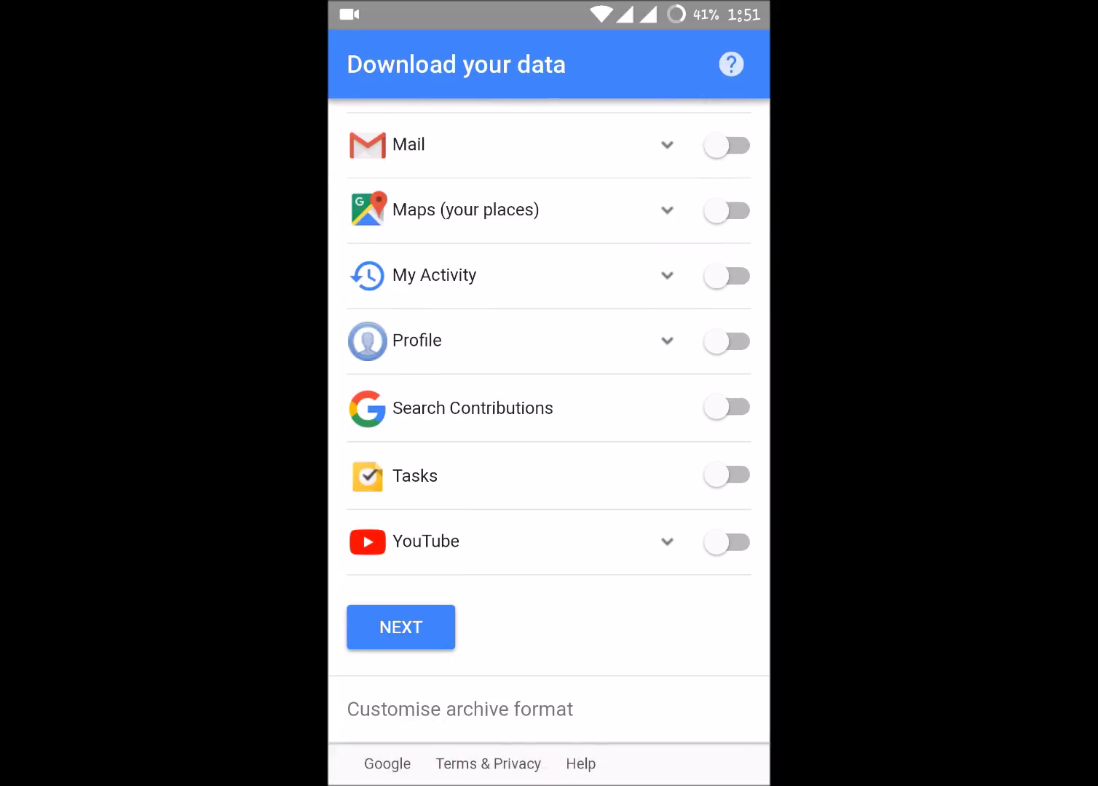
left_click(401, 628)
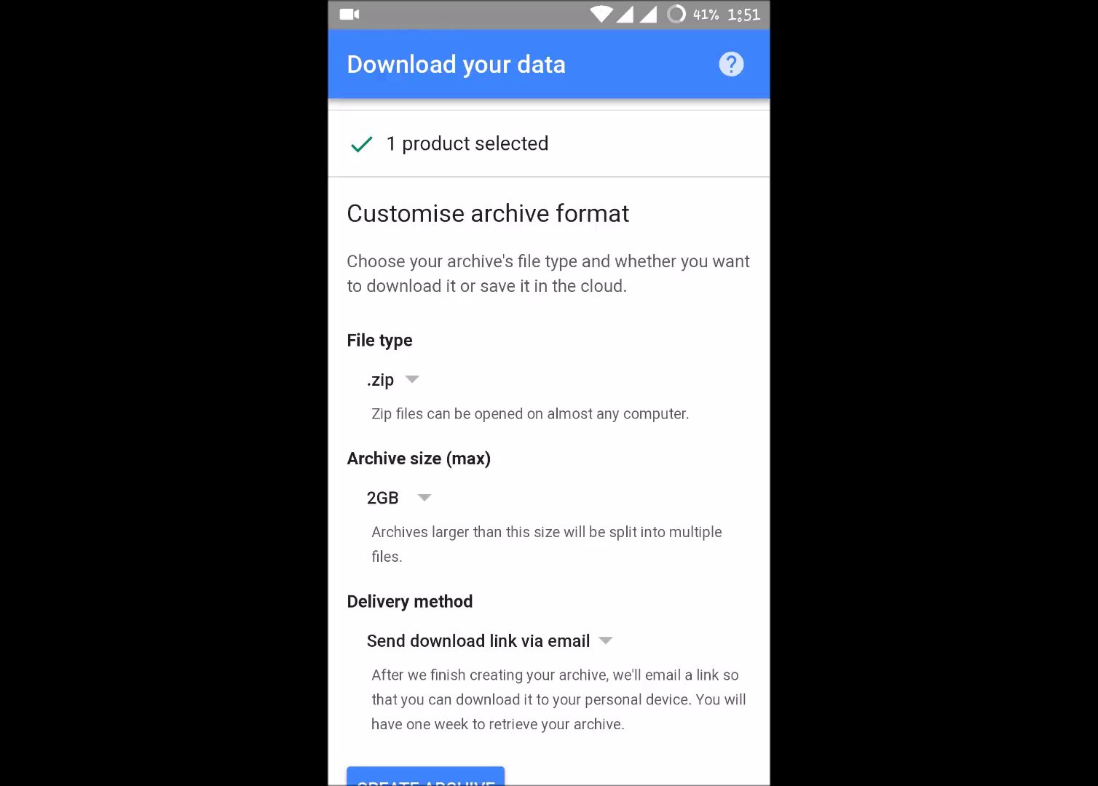
scroll(582, 632, "down", 2)
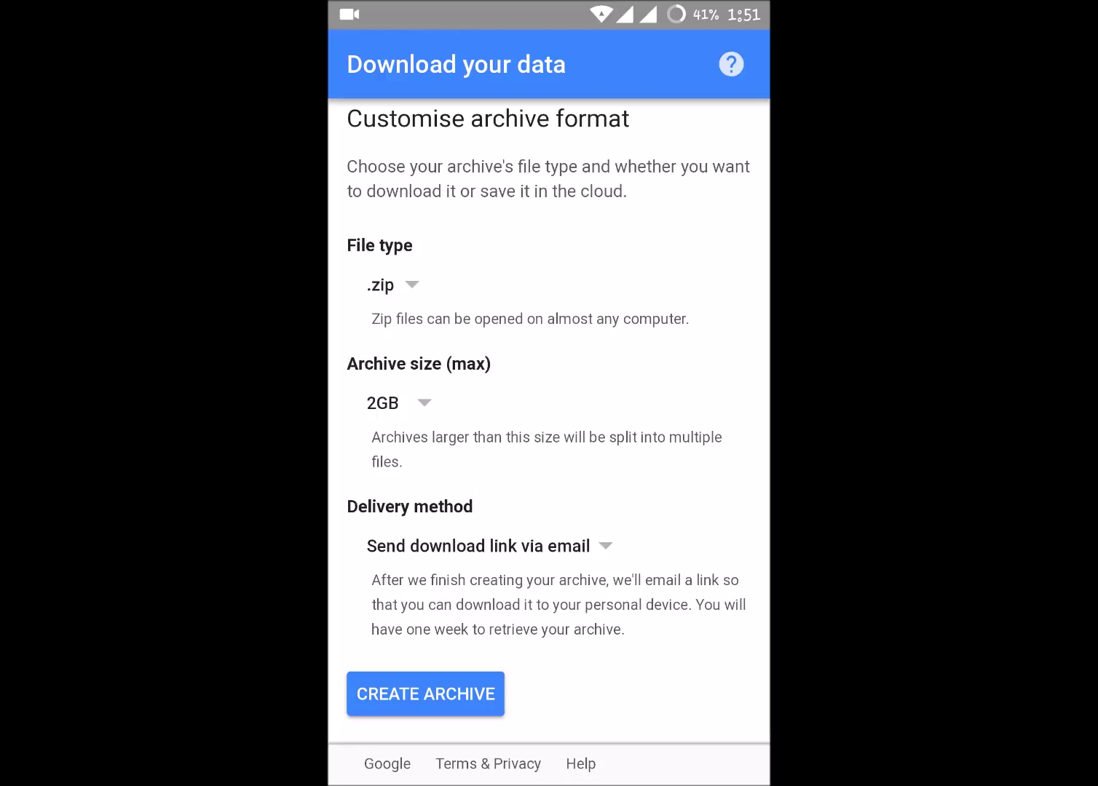
Create the archive as .zip in 2GB parts with an emailed download link.
left_click(472, 691)
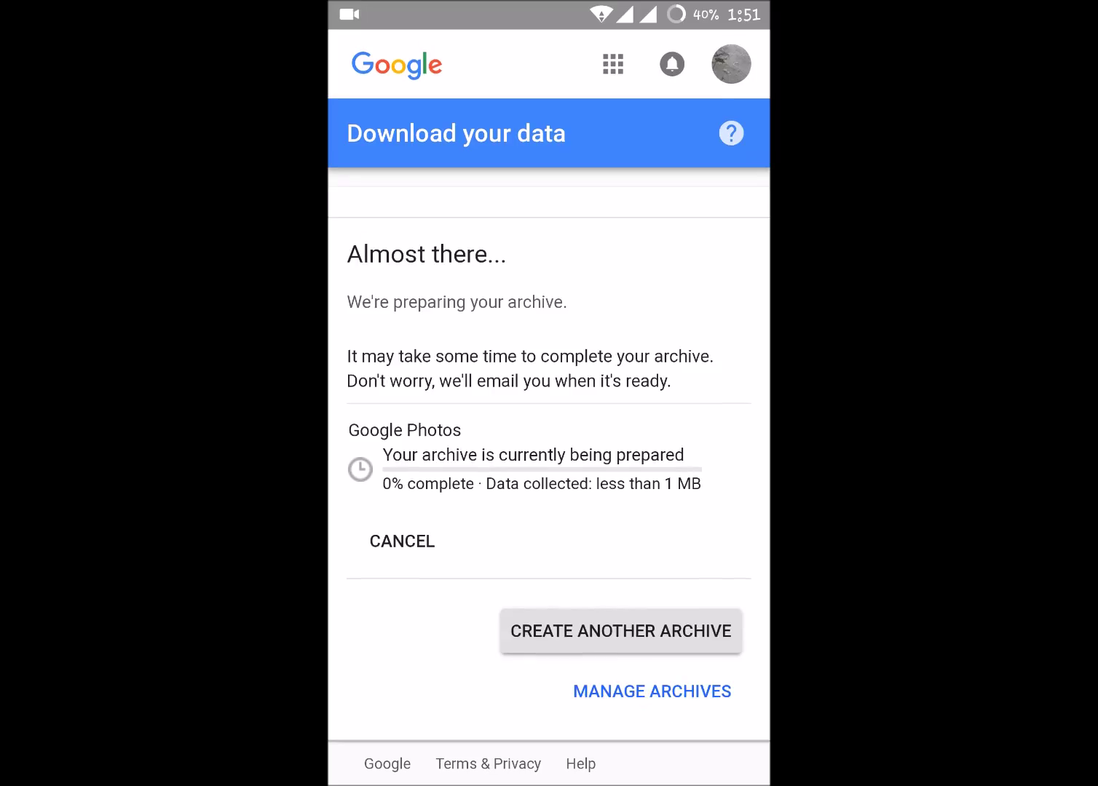
Scroll the Almost there page while the Google Photos archive builds.
mouse_move(479, 506)
left_mouse_down()
mouse_move(566, 529)
mouse_move(612, 527)
left_mouse_up()
scroll(549, 430, "up", 2)
scroll(549, 429, "down", 2)
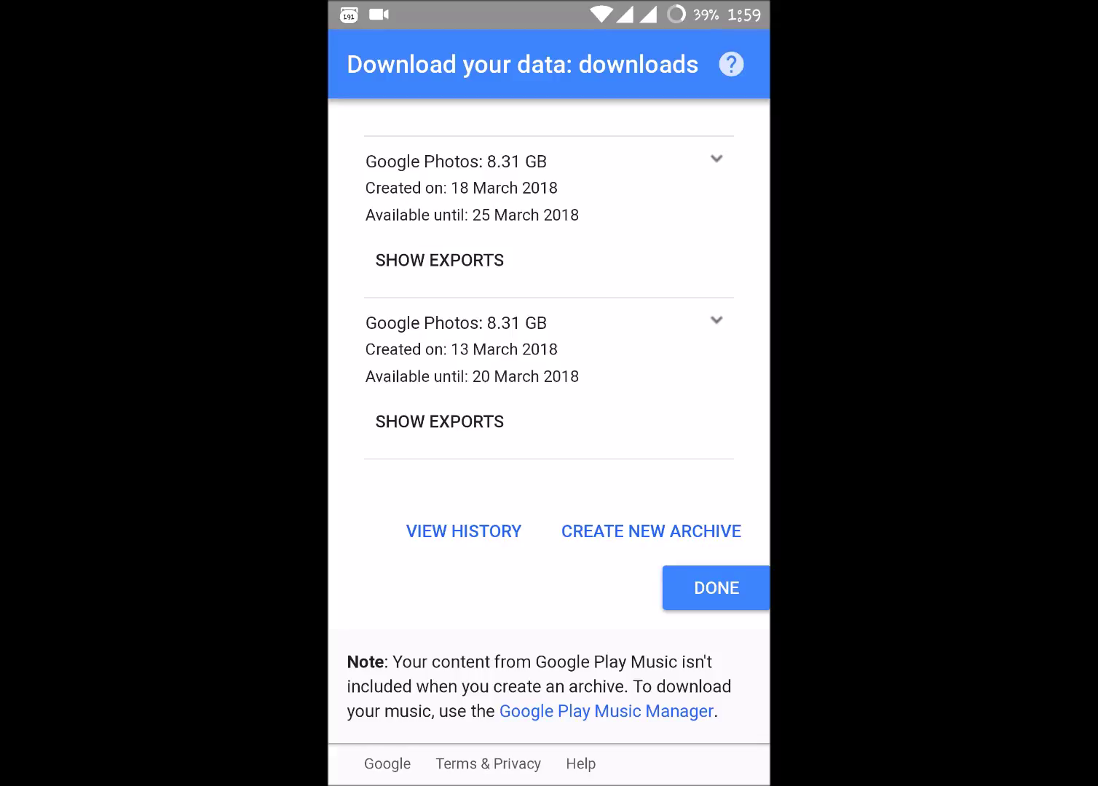
Pull down the notification shade to show the archive-ready email notification.
left_click_drag(391, 9, 391, 344)
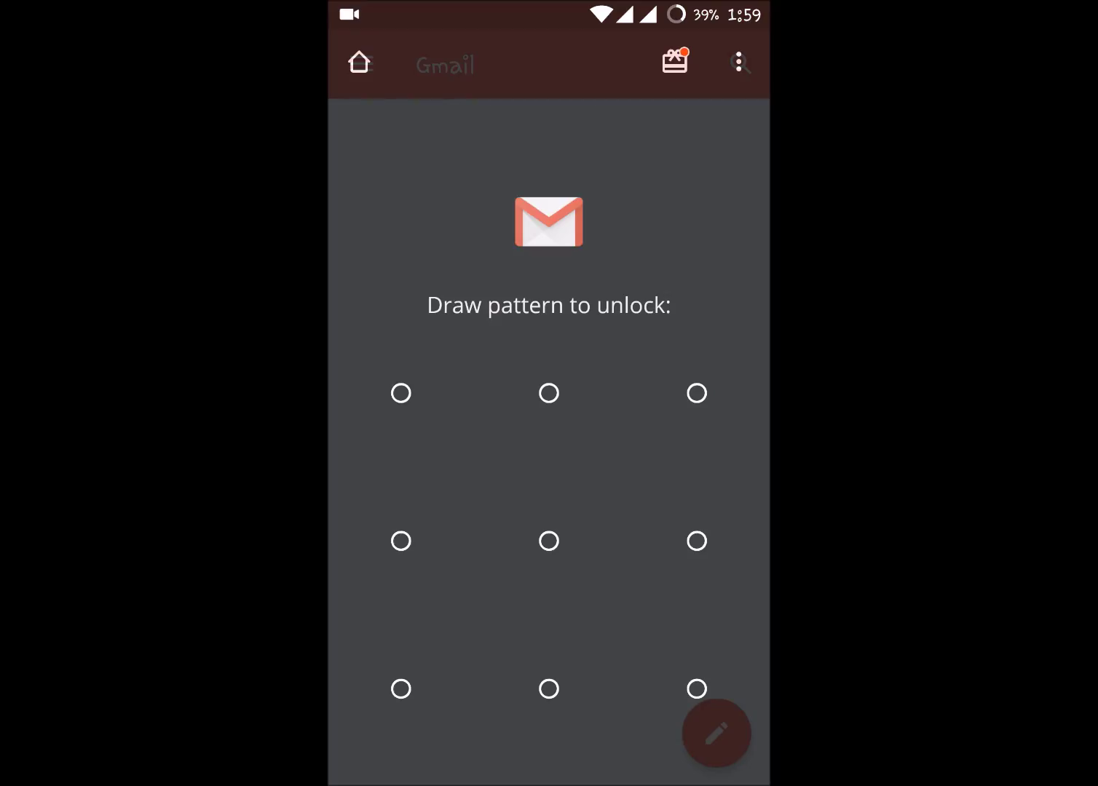
Unlock the phone to reach the archive-ready email in Gmail.
mouse_move(697, 689)
left_mouse_down()
mouse_move(409, 513)
mouse_move(696, 393)
left_mouse_up()
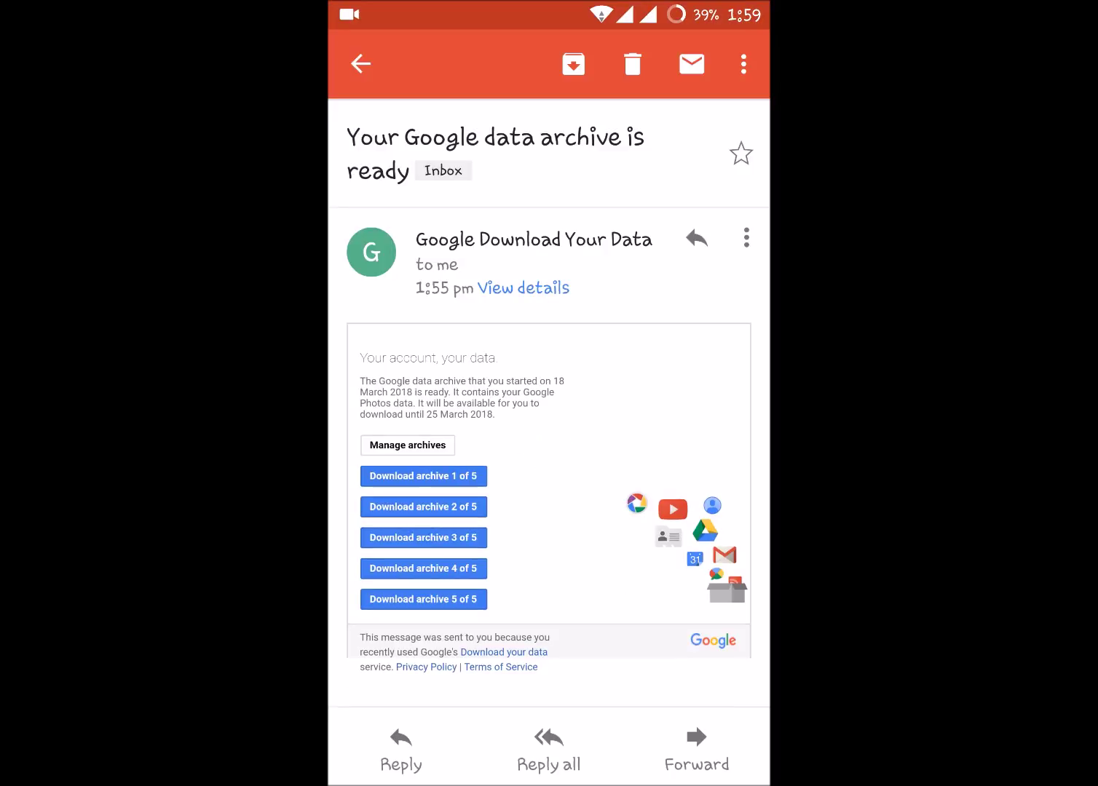
scroll(562, 464, "down", 1)
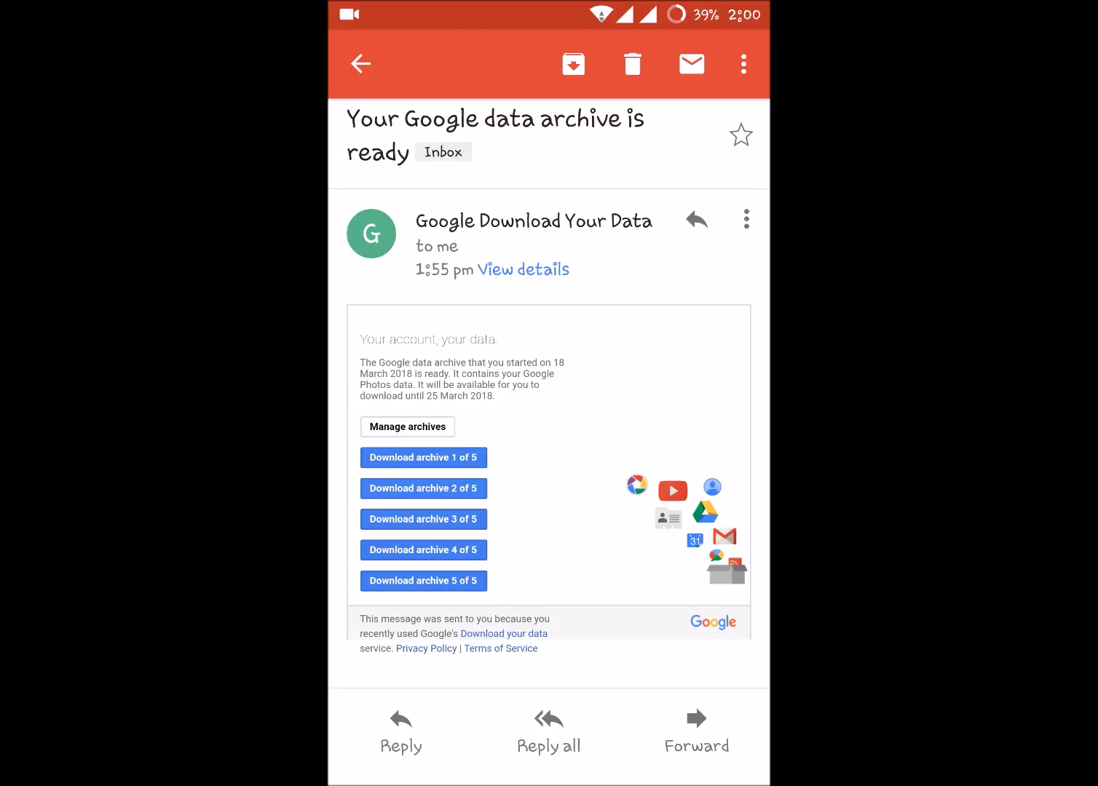
scroll(539, 503, "up", 1)
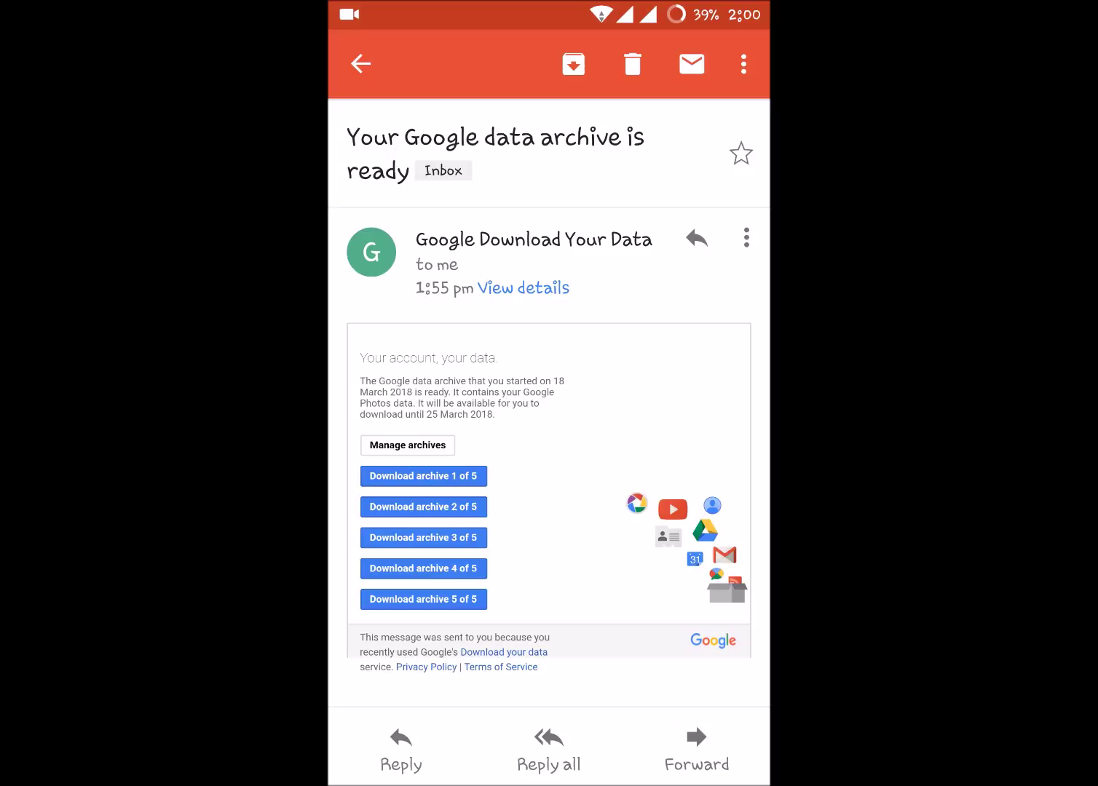
scroll(471, 438, "up", 3)
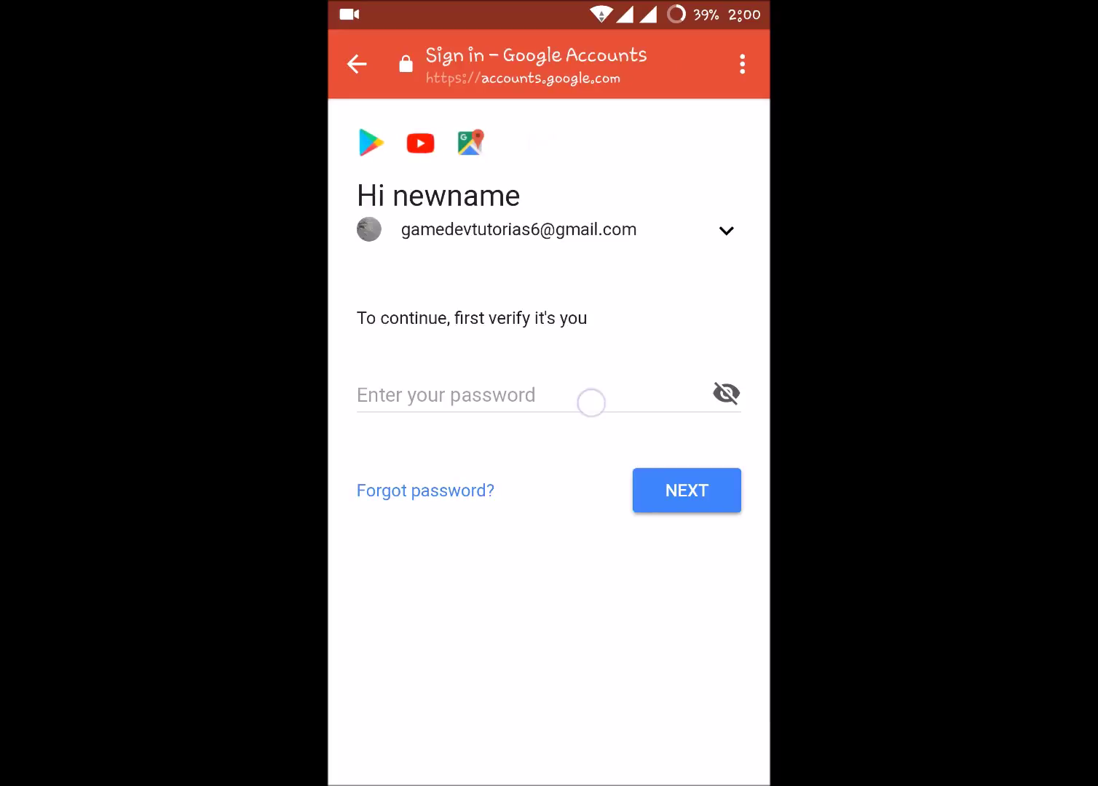
Activate the empty password field on the Google verification page.
left_click(591, 402)
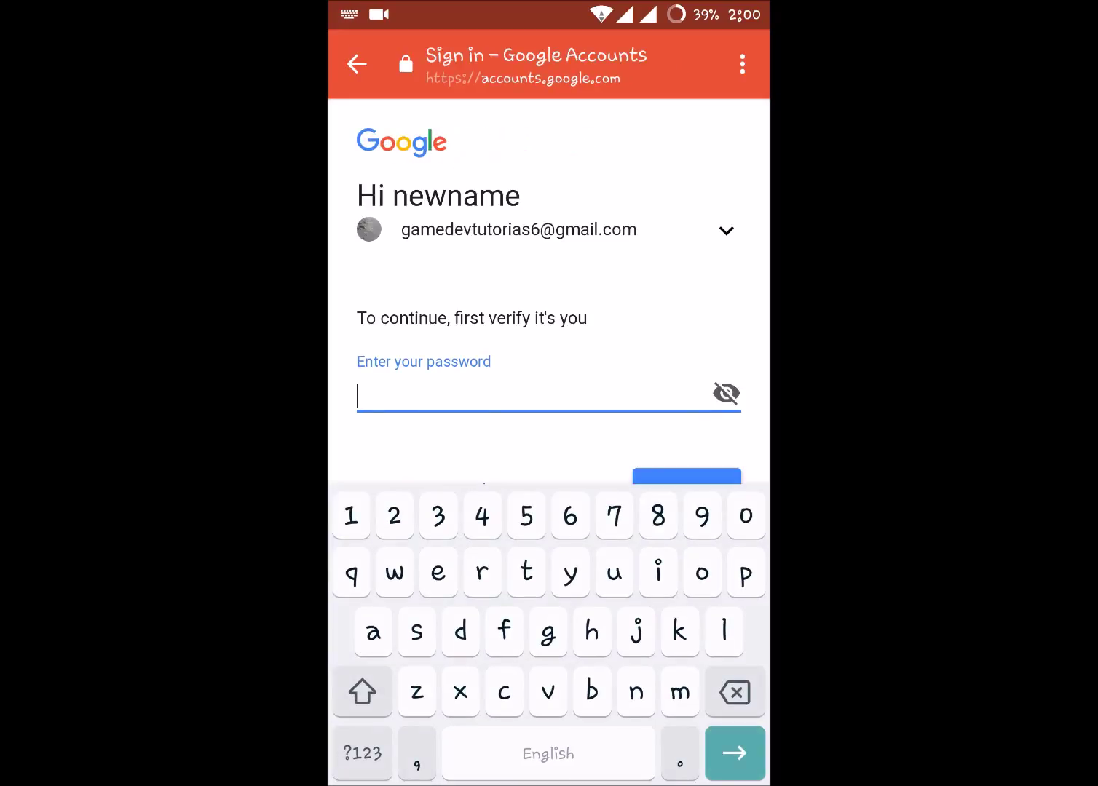